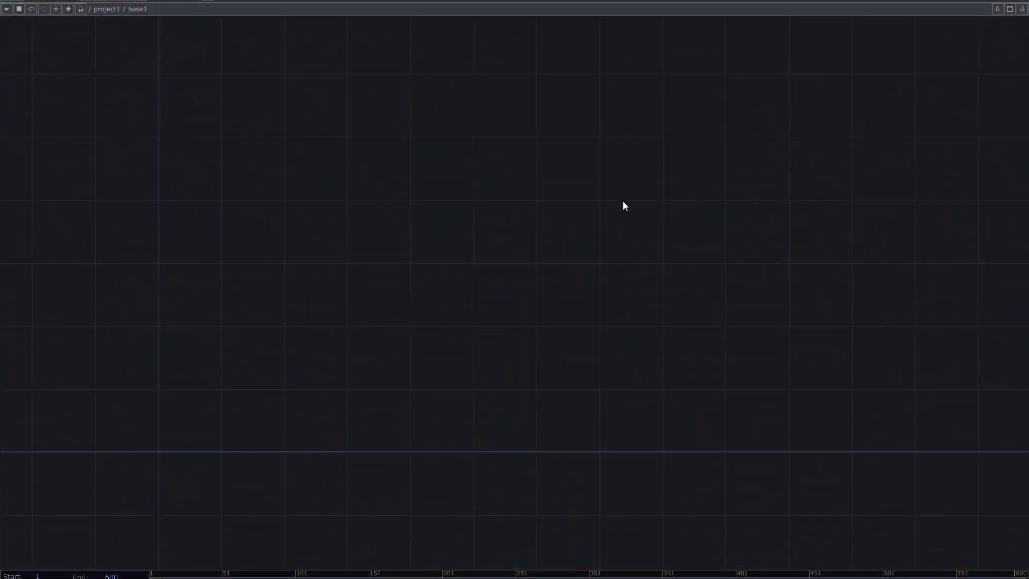
Add a Torus SOP to the empty base1 network.
{"action": "key", "text": "Tab"}
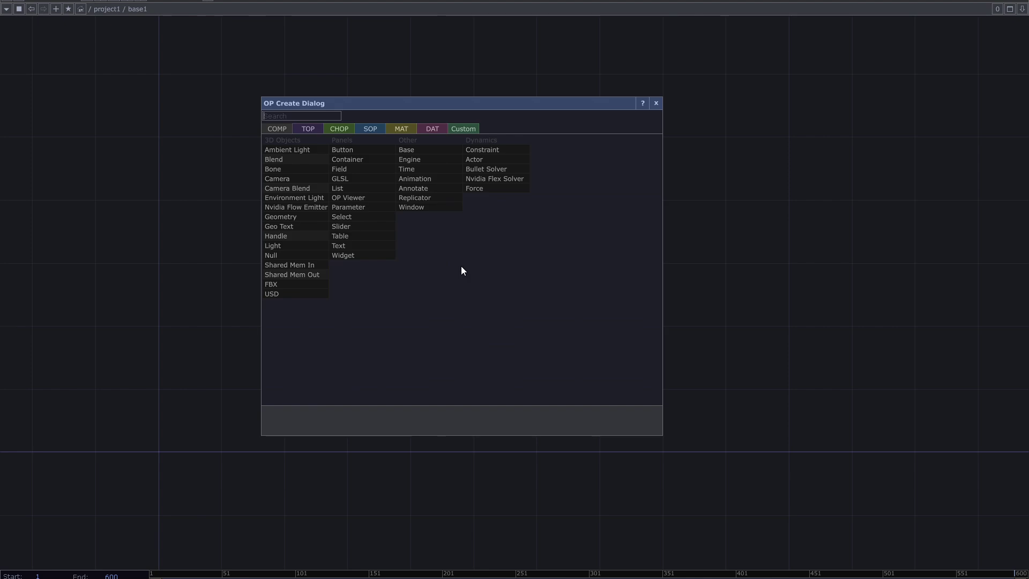
{"action": "type", "text": "t"}
{"action": "left_click", "coordinate": [374, 131]}
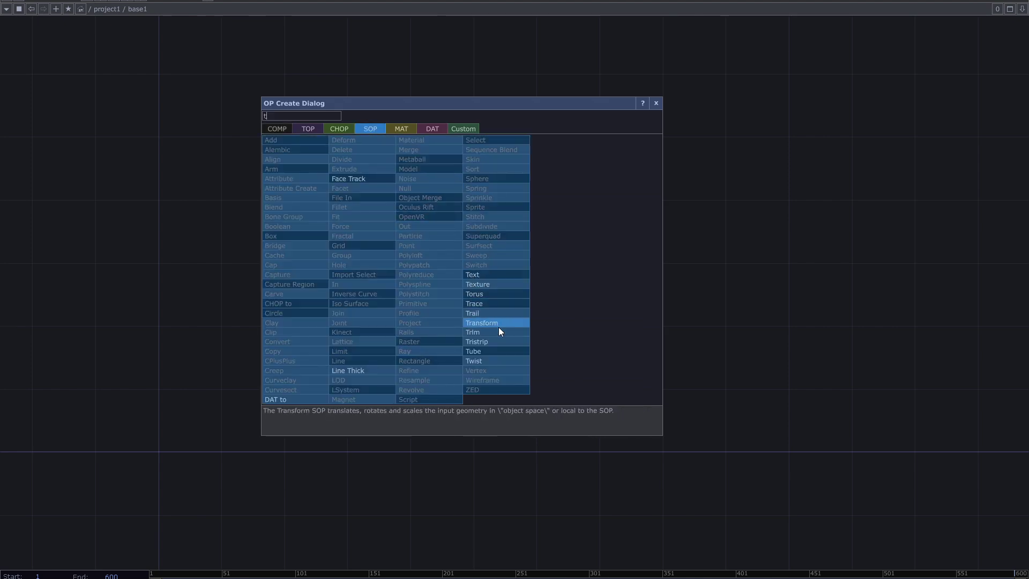
{"action": "left_click", "coordinate": [484, 294]}
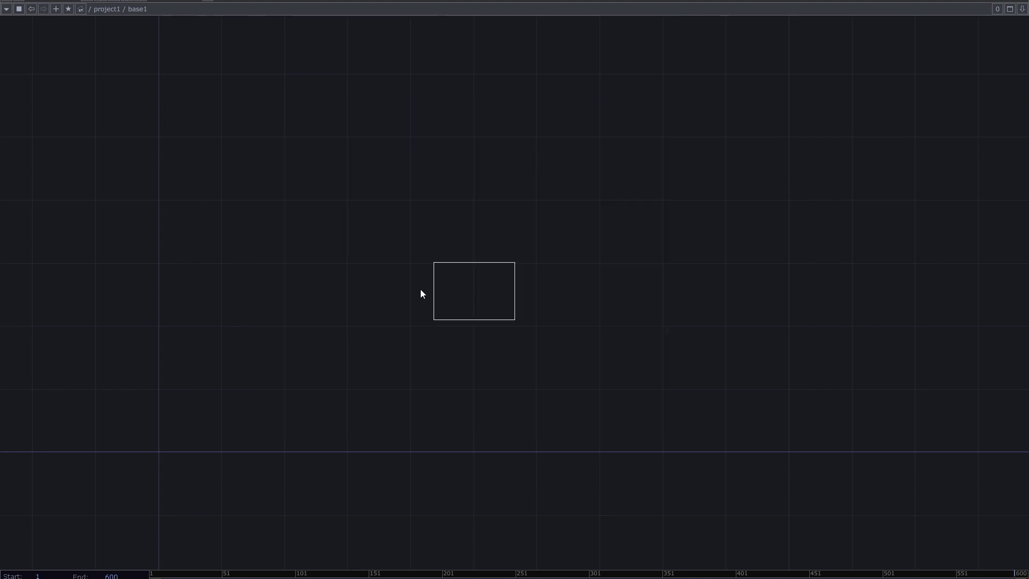
{"action": "left_click", "coordinate": [292, 315]}
Add a Transform SOP connected to the output of torus1.
{"action": "scroll", "coordinate": [300, 316], "scroll_direction": "up", "scroll_amount": 2}
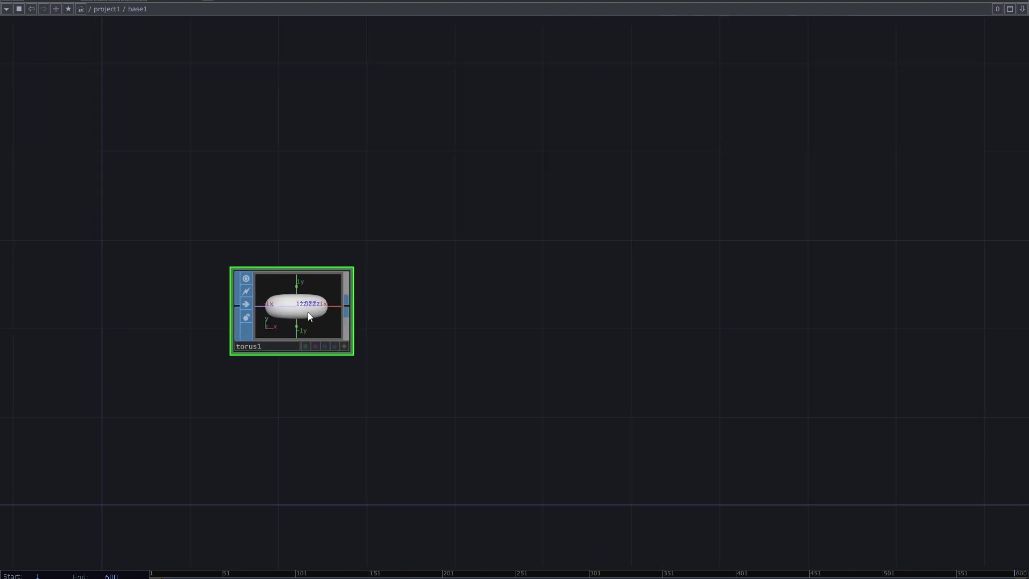
{"action": "right_click", "coordinate": [346, 307]}
{"action": "type", "text": "tra"}
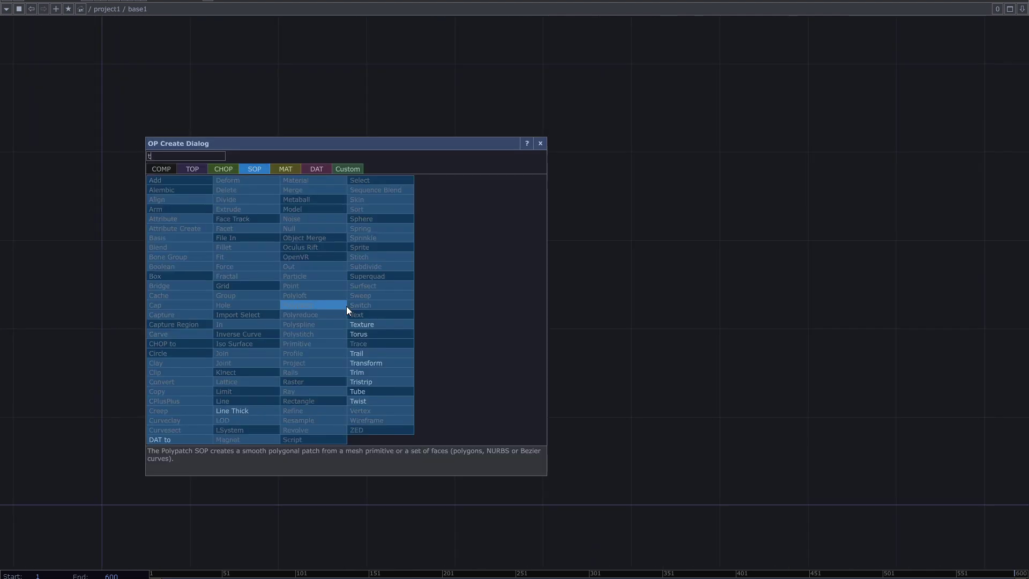
{"action": "left_click", "coordinate": [362, 363]}
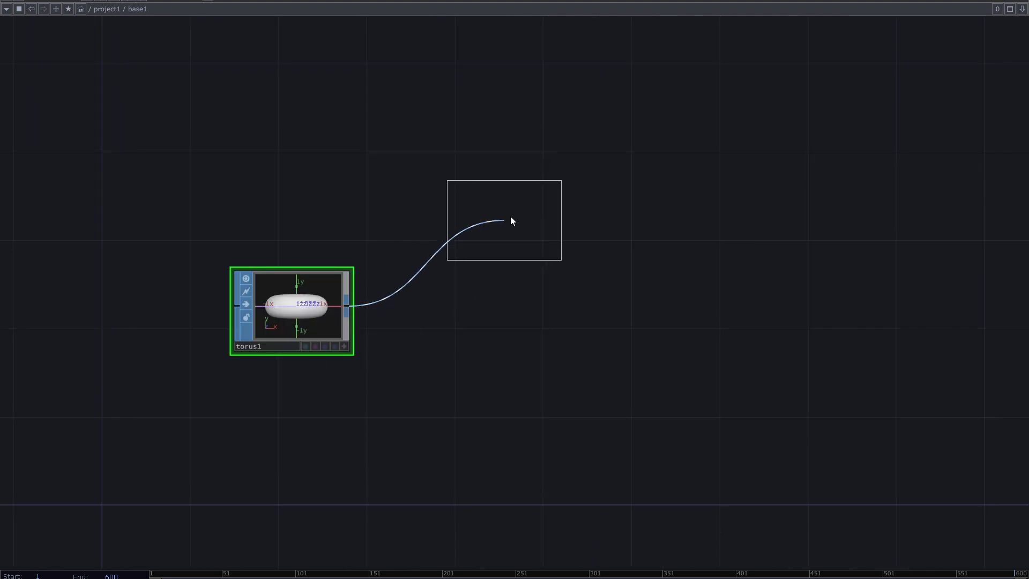
{"action": "left_click", "coordinate": [511, 215]}
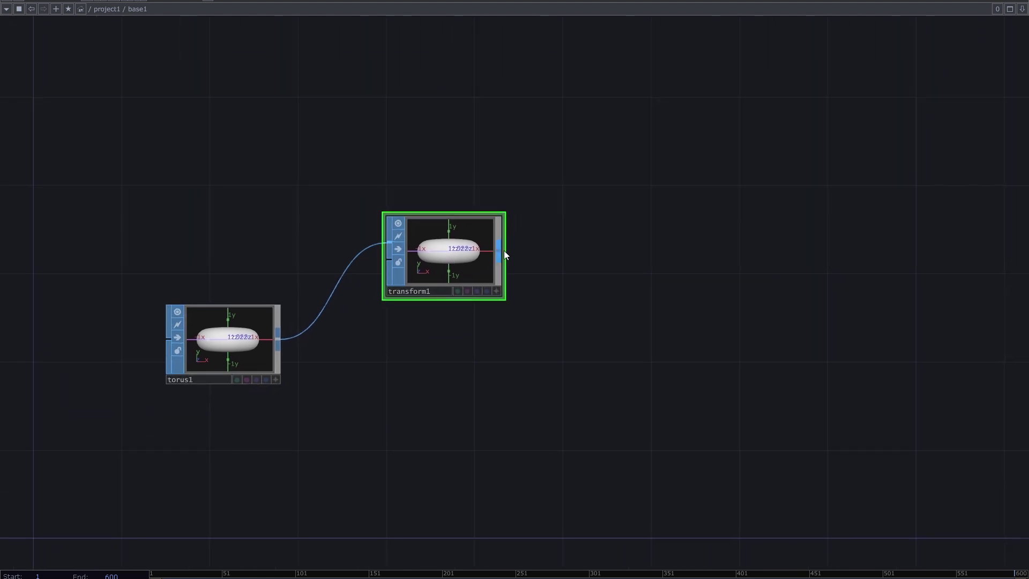
Add a Copy SOP connected to the output of transform1.
{"action": "right_click", "coordinate": [503, 250]}
{"action": "type", "text": "c"}
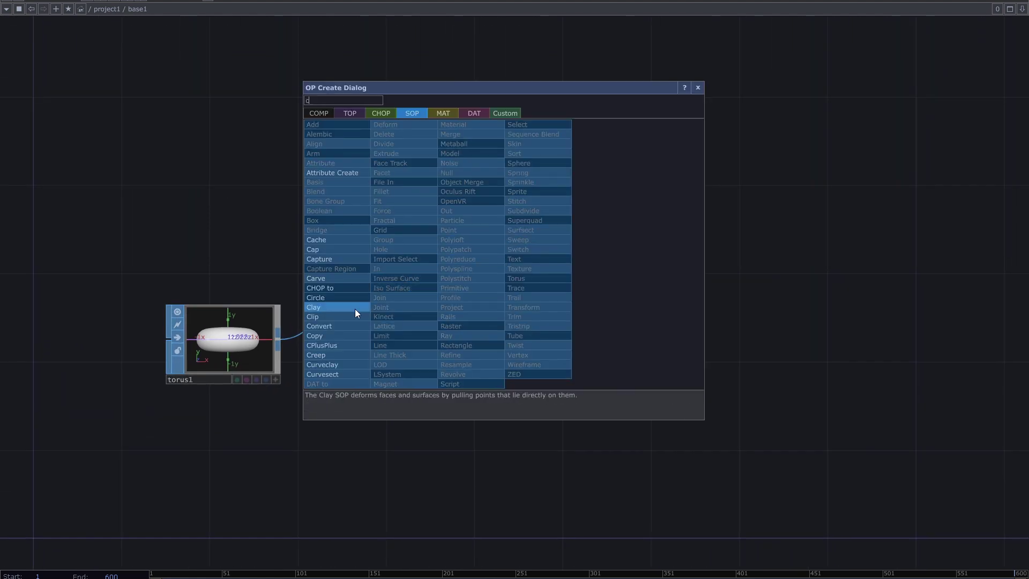
{"action": "type", "text": "o"}
{"action": "left_click", "coordinate": [321, 336]}
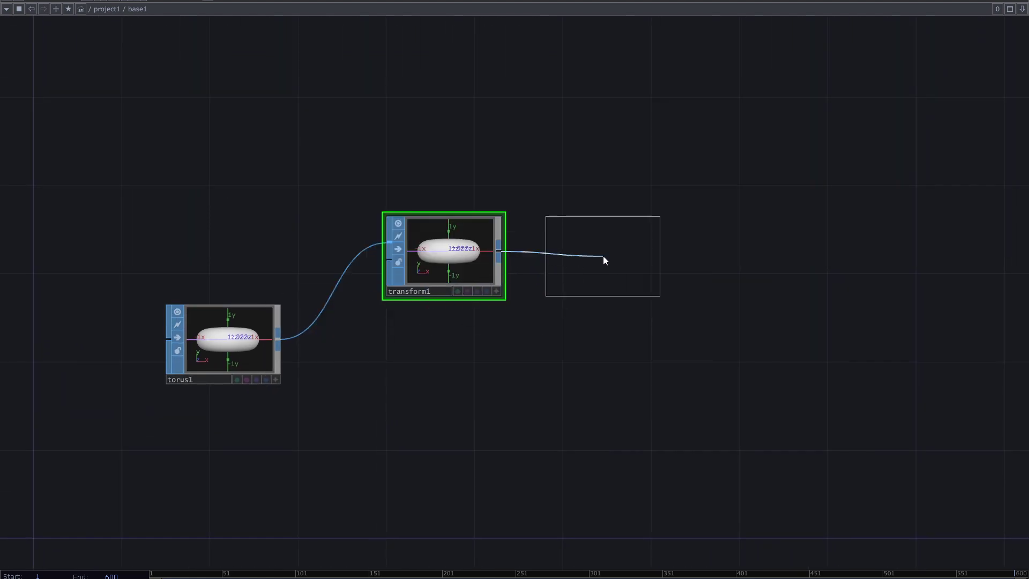
{"action": "left_click", "coordinate": [602, 255]}
{"action": "left_click_drag", "start_coordinate": [634, 334], "coordinate": [572, 347]}
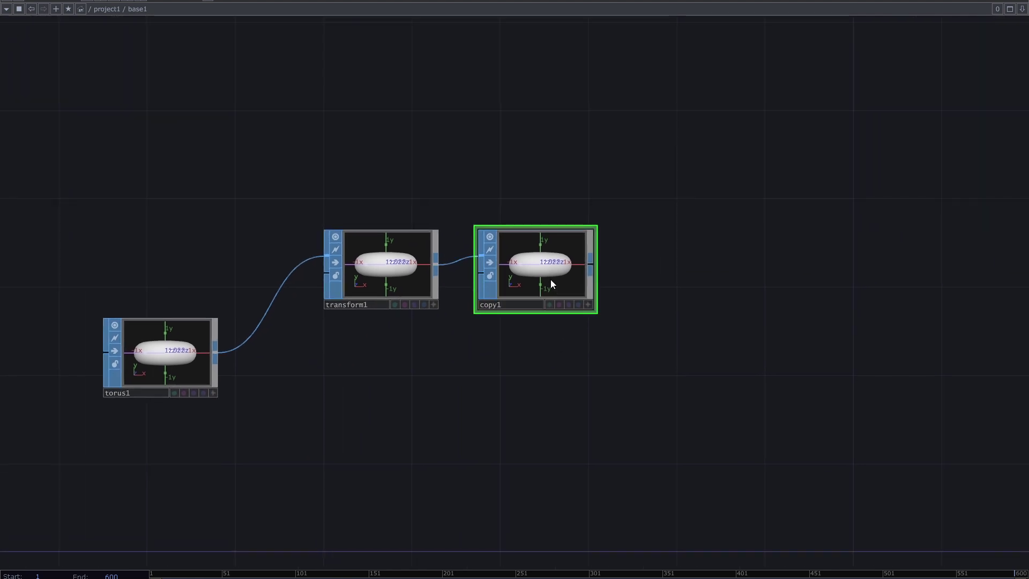
Show the node parameters and set copy1 to 17 copies with a Y rotation of 30 per copy.
{"action": "key", "text": "p"}
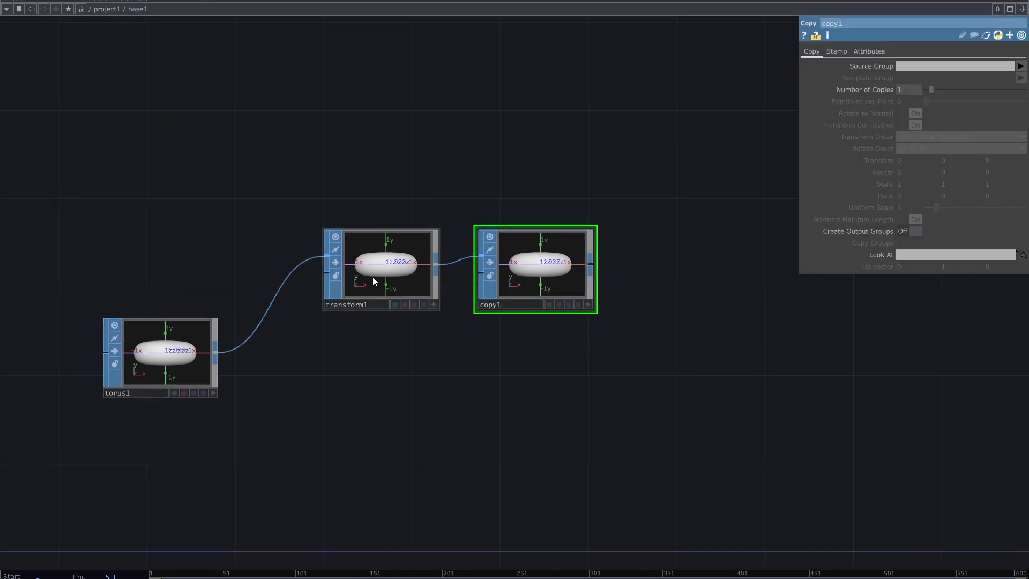
{"action": "left_click", "coordinate": [182, 368]}
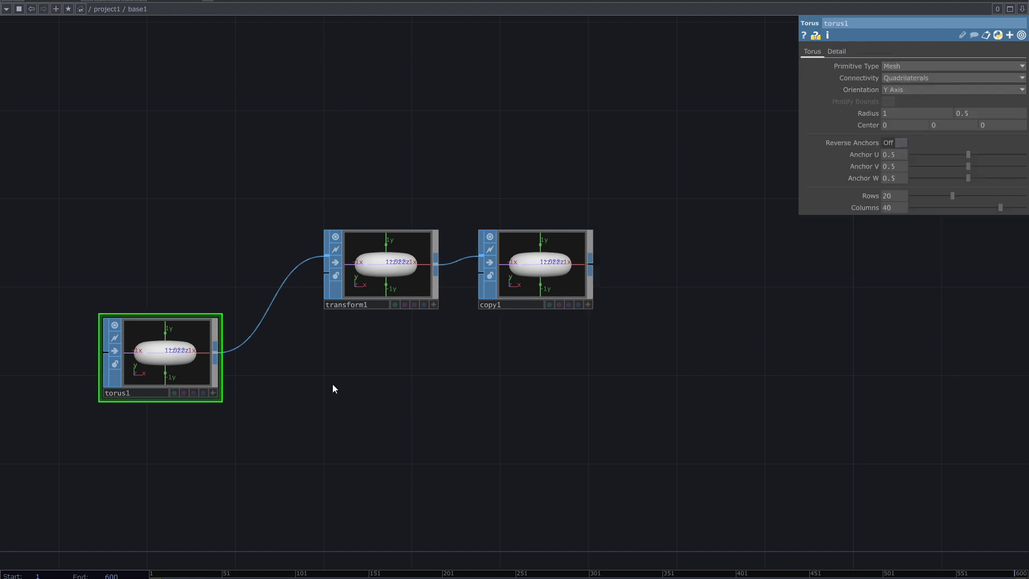
{"action": "left_click", "coordinate": [541, 275]}
{"action": "scroll", "coordinate": [591, 254], "scroll_direction": "up", "scroll_amount": 3}
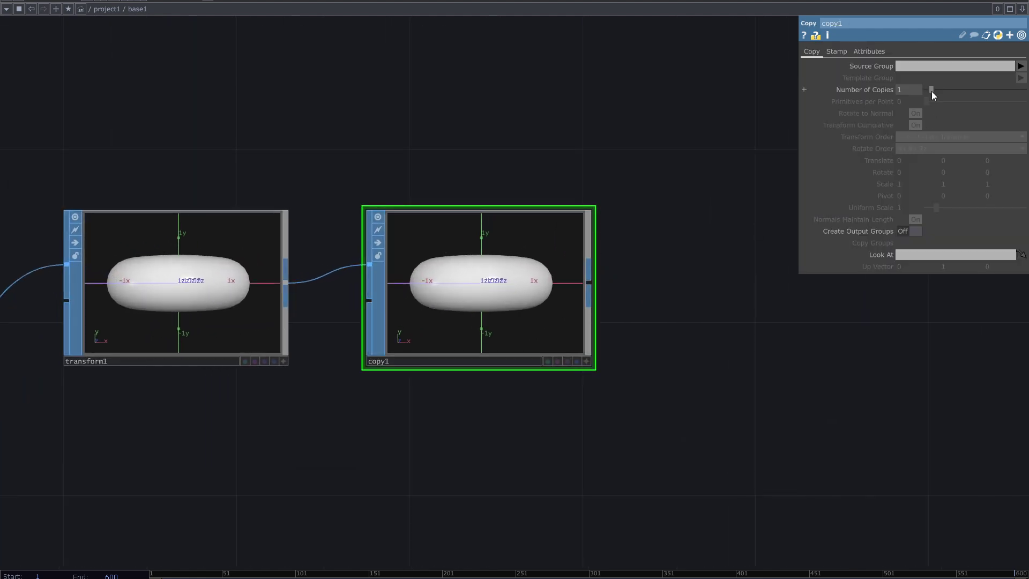
{"action": "left_click_drag", "start_coordinate": [931, 93], "coordinate": [954, 94]}
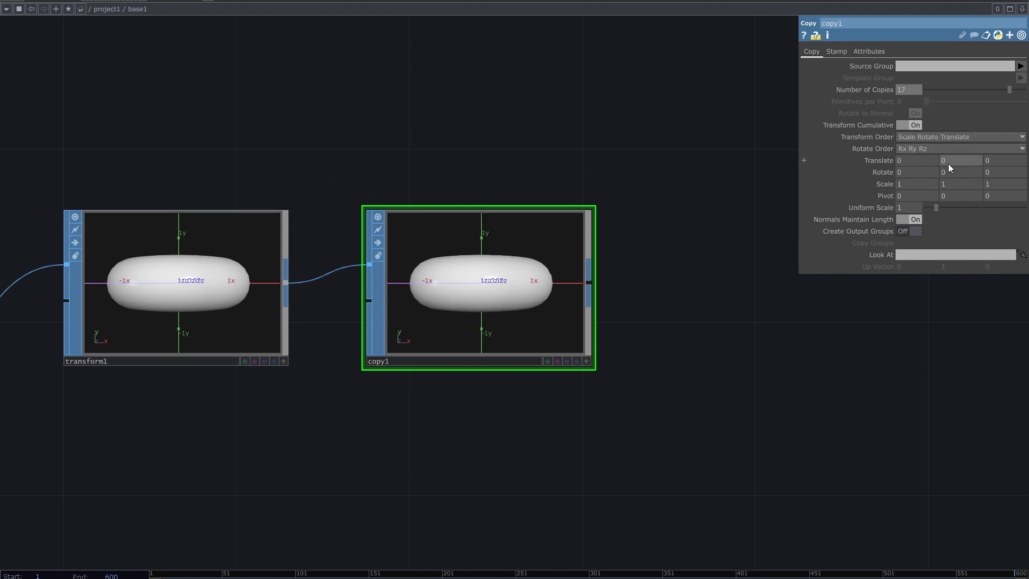
{"action": "middle_click_drag", "start_coordinate": [949, 169], "coordinate": [977, 154]}
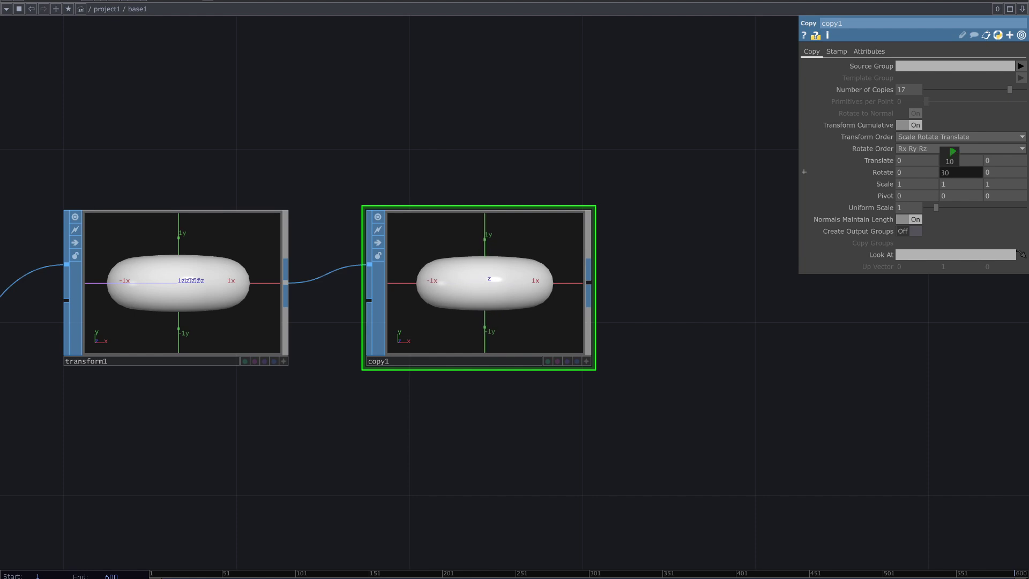
Offset torus1 by setting its X center to 3.5, using copy1's interactive viewer to judge the ring of copies.
{"action": "scroll", "coordinate": [680, 360], "scroll_direction": "down", "scroll_amount": 4}
{"action": "left_click", "coordinate": [624, 363]}
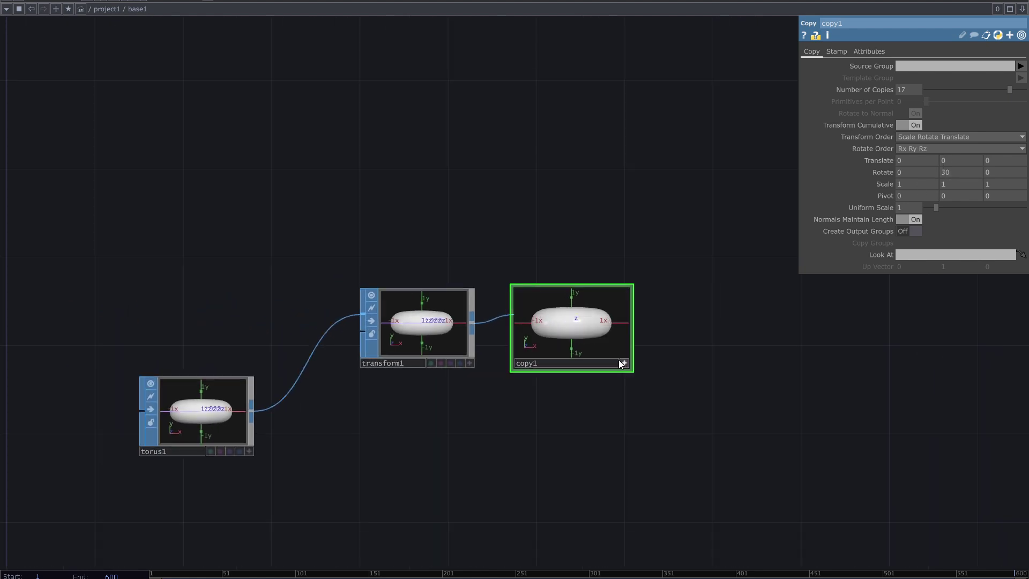
{"action": "left_click_drag", "start_coordinate": [602, 326], "coordinate": [563, 344]}
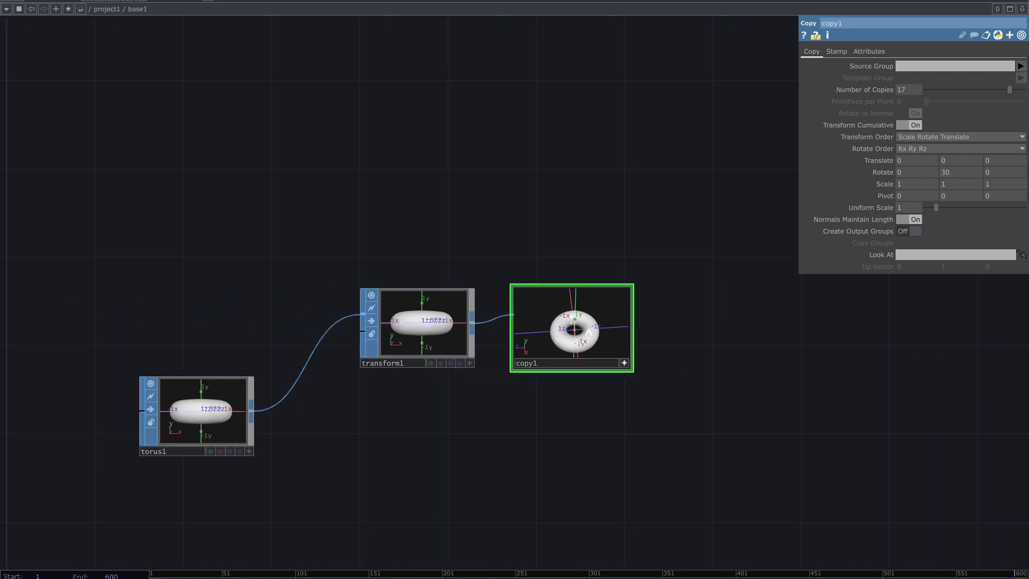
{"action": "left_click", "coordinate": [318, 355]}
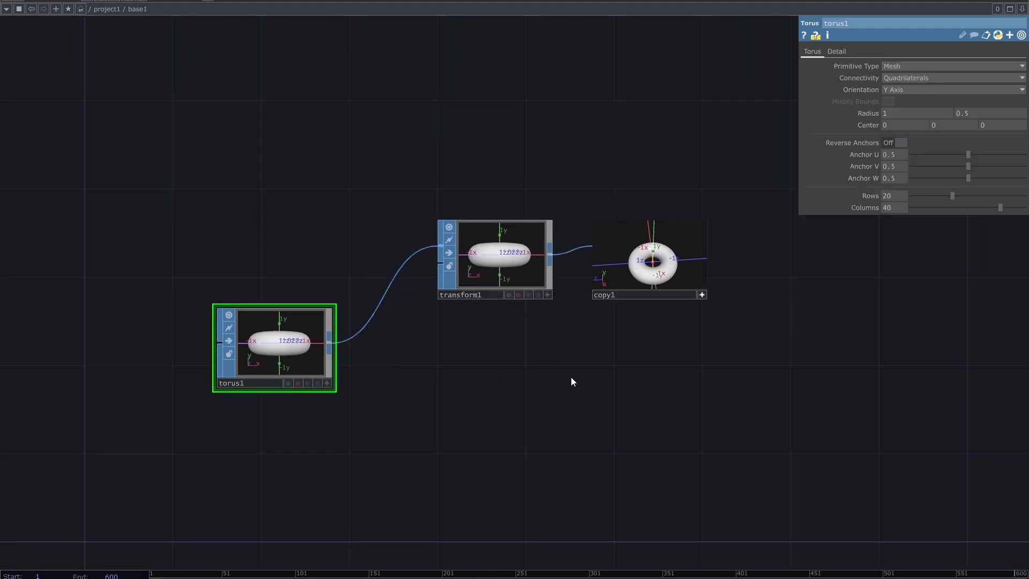
{"action": "scroll", "coordinate": [735, 260], "scroll_direction": "up", "scroll_amount": 3}
{"action": "left_click_drag", "start_coordinate": [736, 301], "coordinate": [773, 284]}
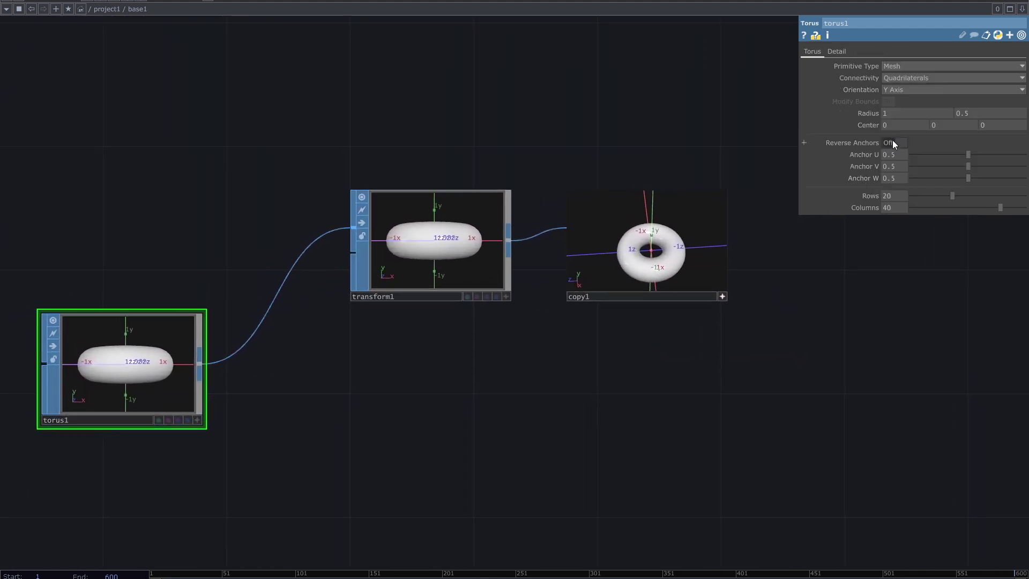
{"action": "mouse_move", "coordinate": [894, 128]}
{"action": "middle_mouse_down"}
{"action": "mouse_move", "coordinate": [875, 110]}
{"action": "mouse_move", "coordinate": [896, 110]}
{"action": "mouse_move", "coordinate": [895, 131]}
{"action": "middle_mouse_up"}
{"action": "scroll", "coordinate": [763, 246], "scroll_direction": "up", "scroll_amount": 5}
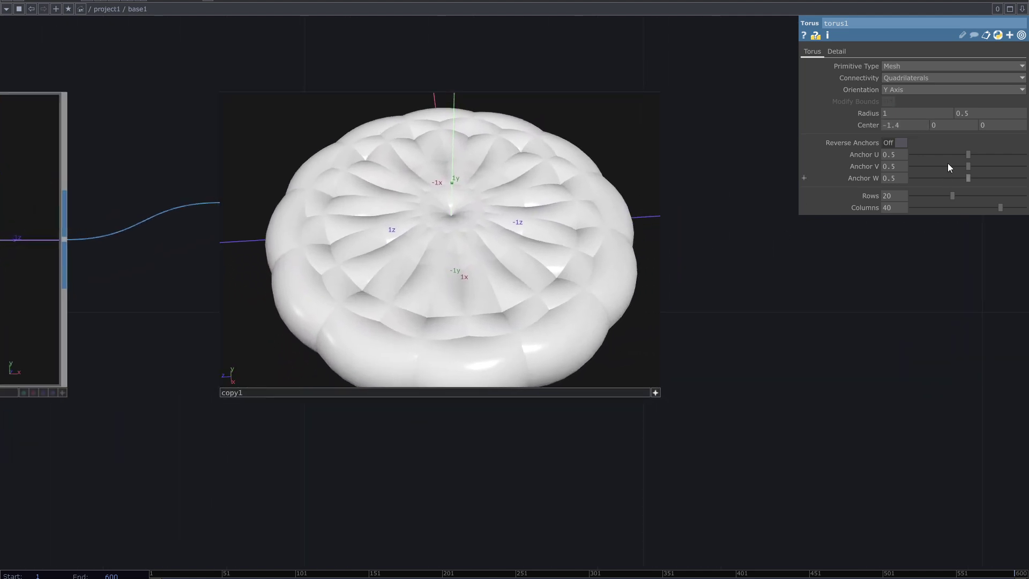
{"action": "middle_click_drag", "start_coordinate": [916, 133], "coordinate": [803, 124]}
{"action": "middle_click_drag", "start_coordinate": [905, 110], "coordinate": [908, 109]}
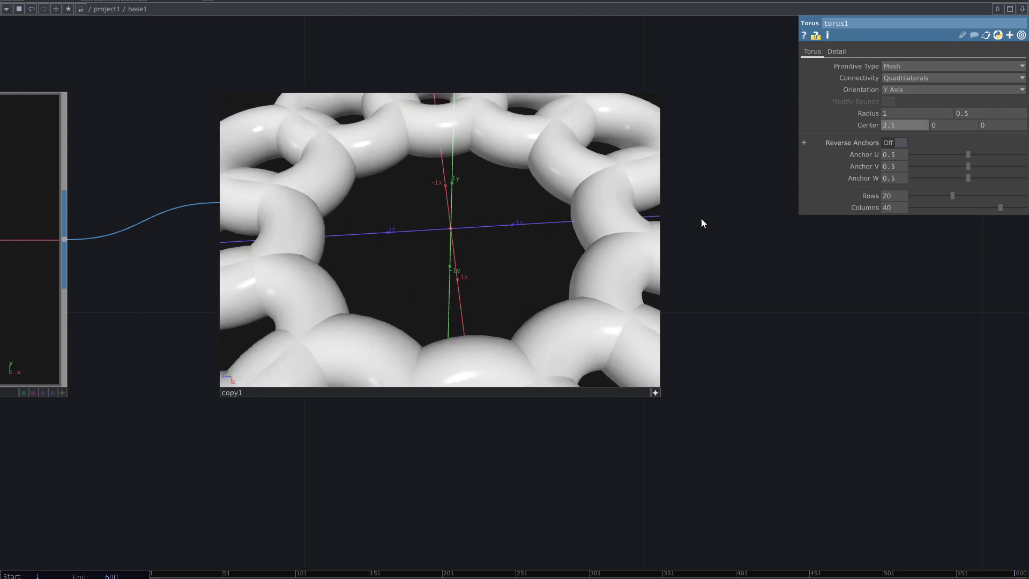
{"action": "scroll", "coordinate": [553, 313], "scroll_direction": "down", "scroll_amount": 5}
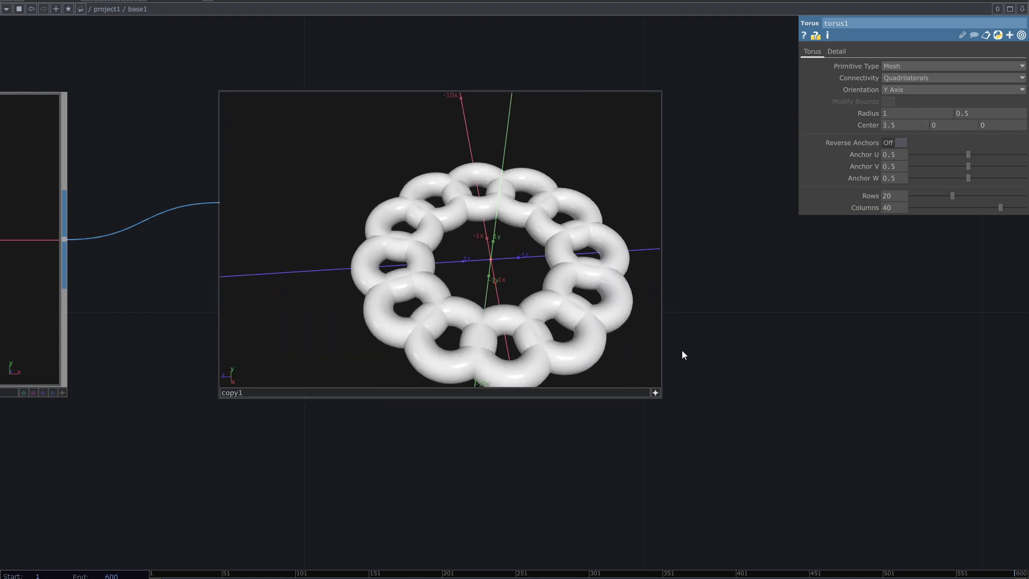
Set the X rotation of transform1 to 90 so the copied tori stand upright around the ring.
{"action": "scroll", "coordinate": [681, 349], "scroll_direction": "down", "scroll_amount": 5}
{"action": "left_click", "coordinate": [425, 320]}
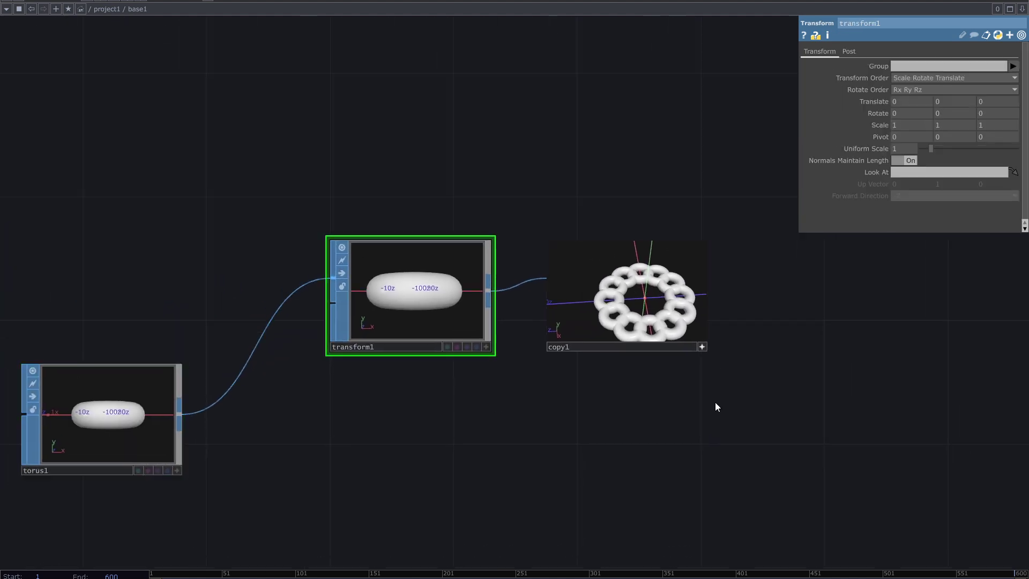
{"action": "scroll", "coordinate": [829, 343], "scroll_direction": "up", "scroll_amount": 3}
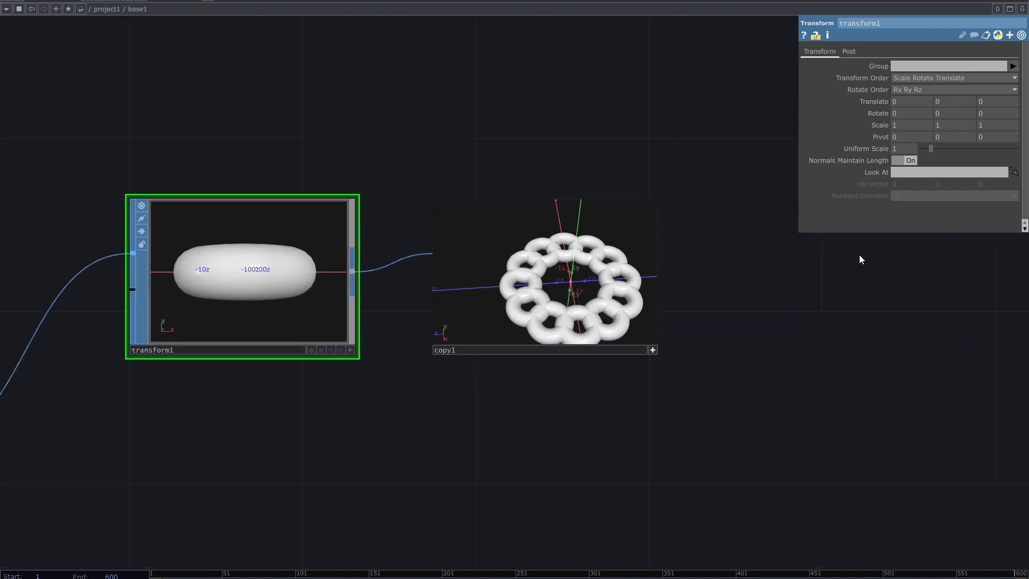
{"action": "middle_click_drag", "start_coordinate": [900, 79], "coordinate": [898, 79]}
{"action": "middle_click_drag", "start_coordinate": [900, 113], "coordinate": [901, 98]}
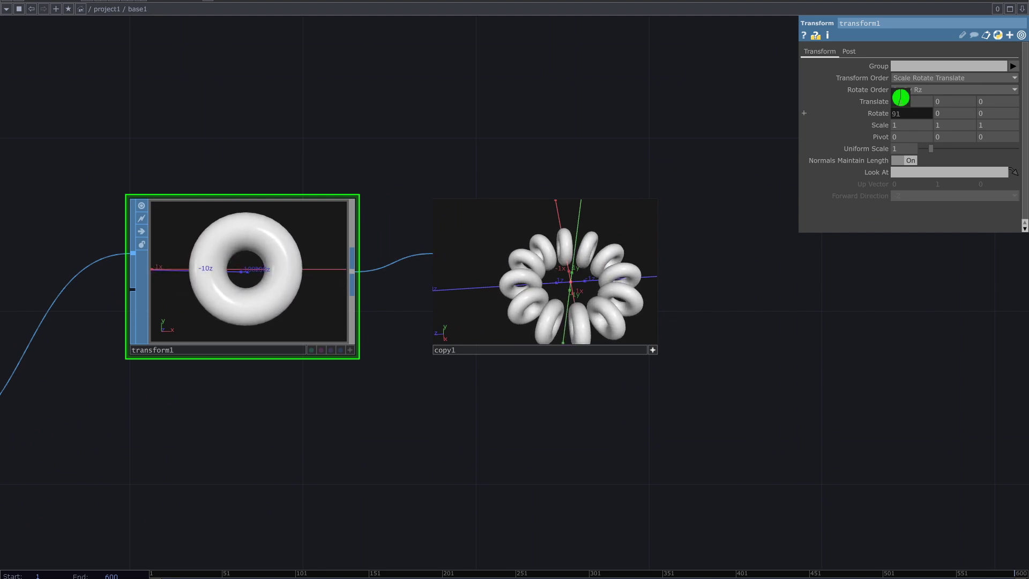
{"action": "scroll", "coordinate": [680, 312], "scroll_direction": "up", "scroll_amount": 5}
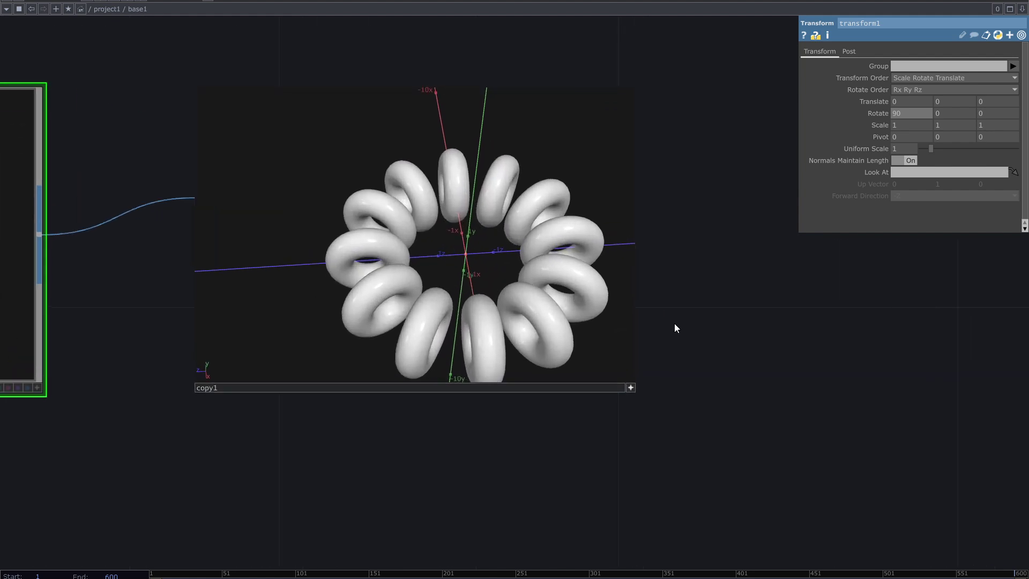
{"action": "scroll", "coordinate": [673, 327], "scroll_direction": "down", "scroll_amount": 5}
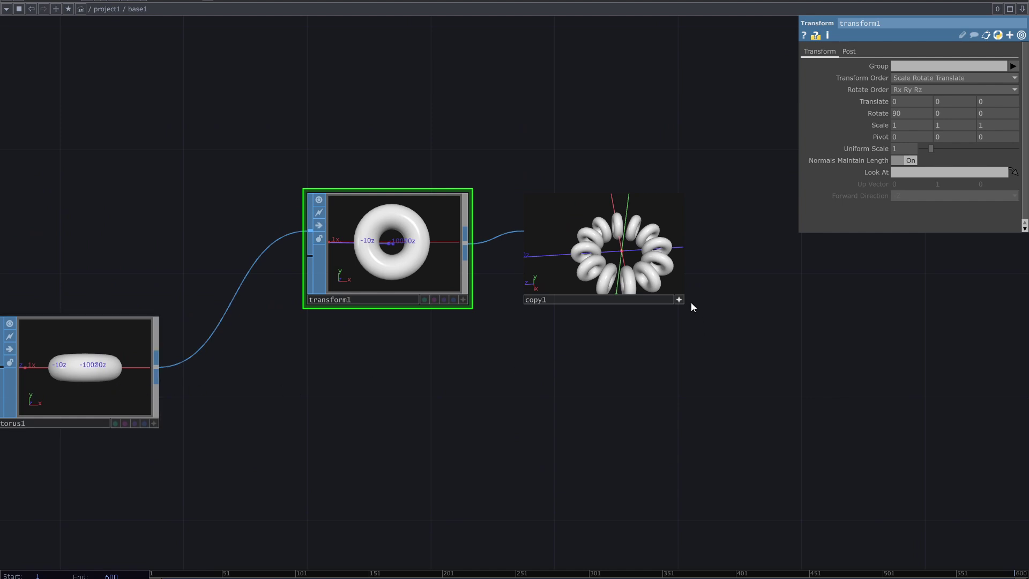
Set copy1's Y rotation to 20 and its number of copies to 18 to close the ring.
{"action": "left_click", "coordinate": [644, 259]}
{"action": "scroll", "coordinate": [683, 262], "scroll_direction": "up", "scroll_amount": 5}
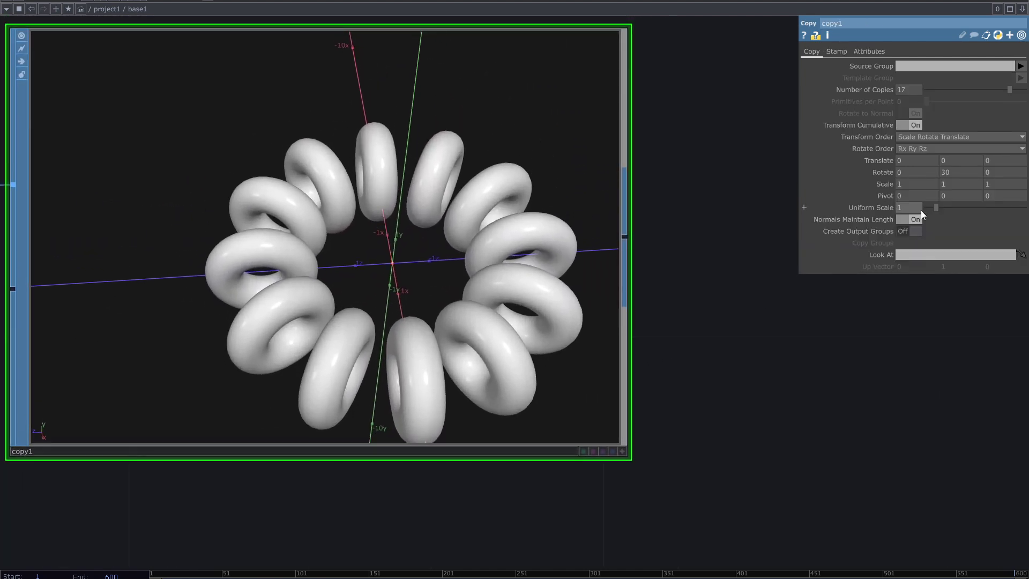
{"action": "middle_click_drag", "start_coordinate": [950, 167], "coordinate": [991, 161]}
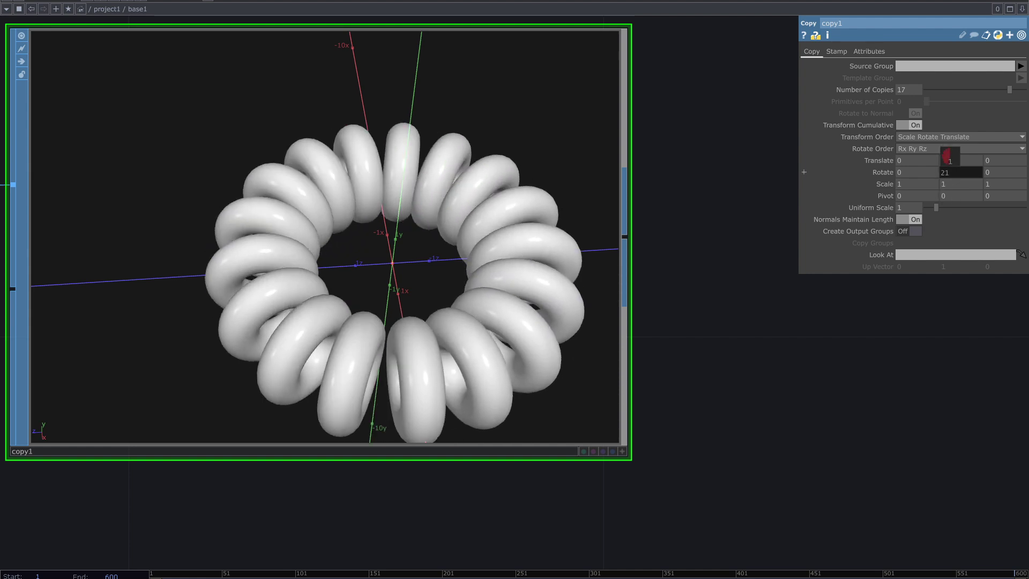
{"action": "middle_click_drag", "start_coordinate": [946, 156], "coordinate": [945, 156]}
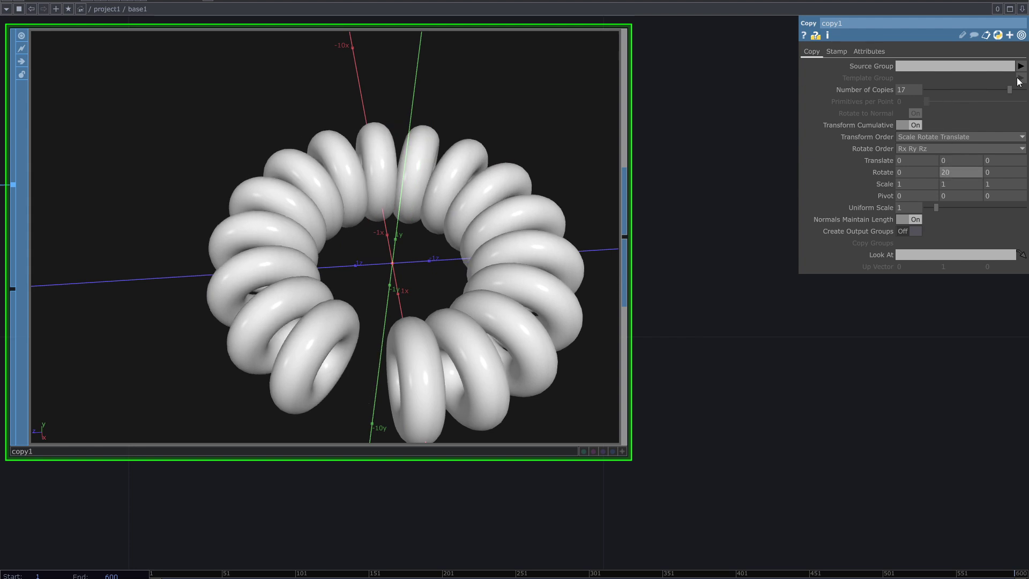
{"action": "left_click_drag", "start_coordinate": [1011, 91], "coordinate": [1015, 90]}
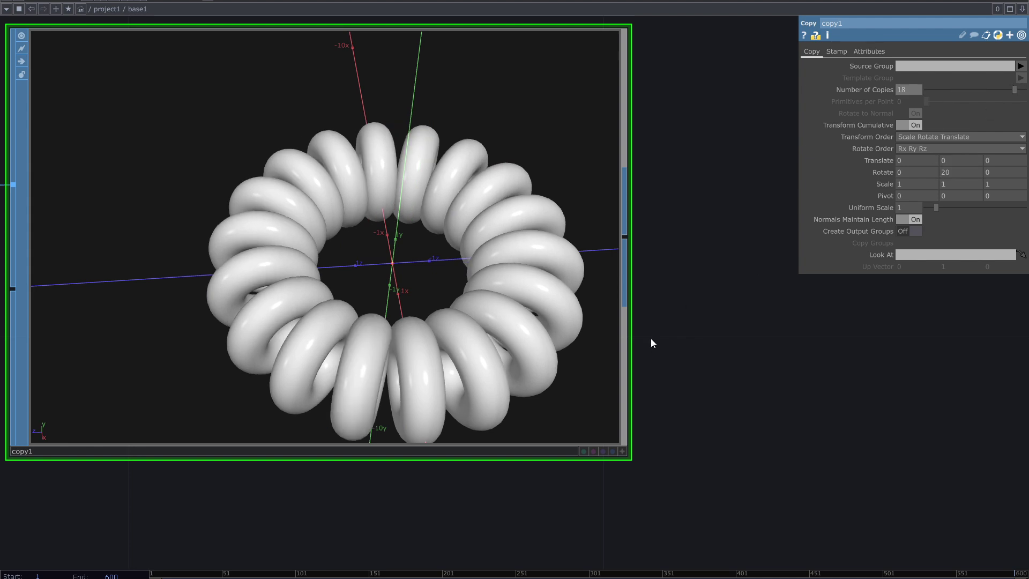
Examine the ring of tori from several angles in copy1's interactive viewer.
{"action": "left_click", "coordinate": [622, 450]}
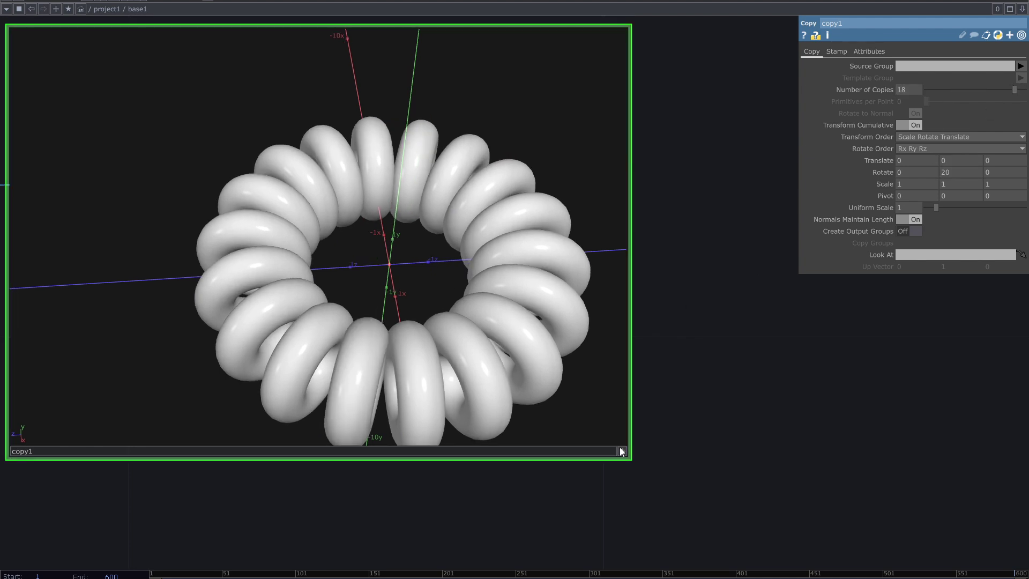
{"action": "left_click_drag", "start_coordinate": [495, 281], "coordinate": [423, 305]}
{"action": "middle_click_drag", "start_coordinate": [421, 305], "coordinate": [408, 308]}
{"action": "left_click_drag", "start_coordinate": [408, 308], "coordinate": [378, 258]}
{"action": "left_click", "coordinate": [625, 451]}
{"action": "middle_click_drag", "start_coordinate": [733, 406], "coordinate": [814, 419]}
{"action": "left_click_drag", "start_coordinate": [814, 419], "coordinate": [402, 337]}
{"action": "middle_click_drag", "start_coordinate": [401, 338], "coordinate": [429, 332]}
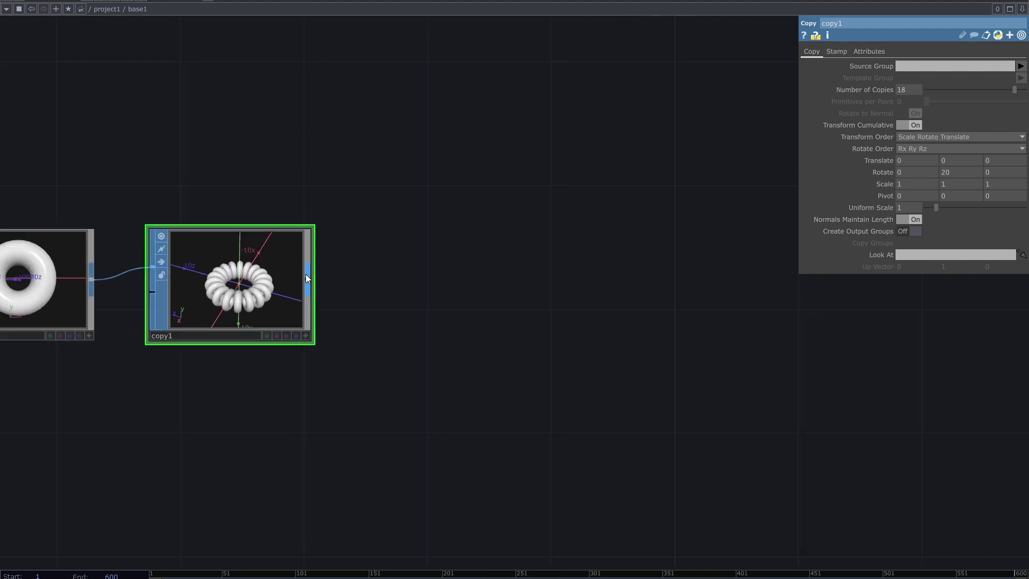
Add a Geometry COMP wired from copy1's output and place it beside copy1.
{"action": "key", "text": "Tab"}
{"action": "type", "text": "gr"}
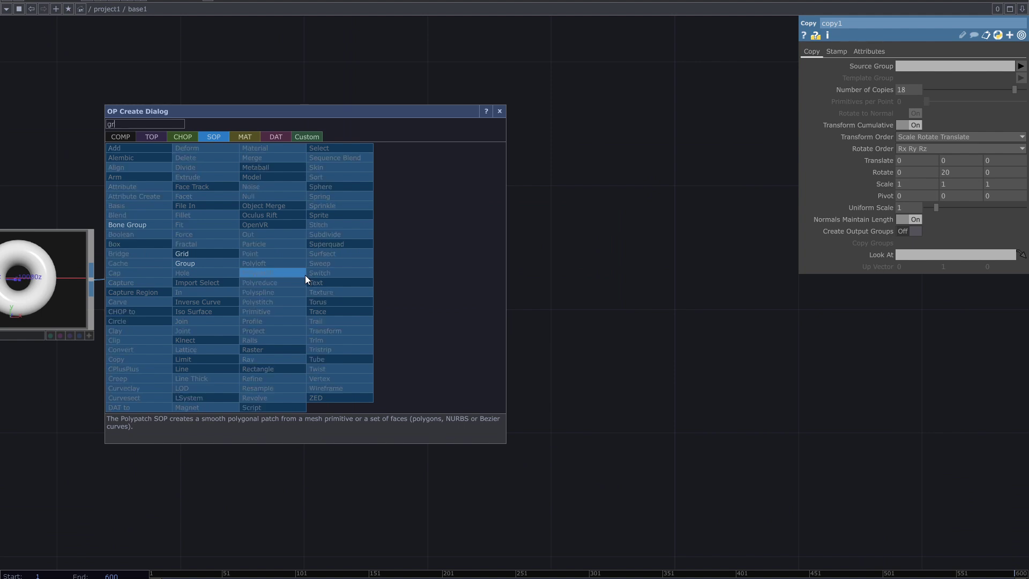
{"action": "type", "text": "o"}
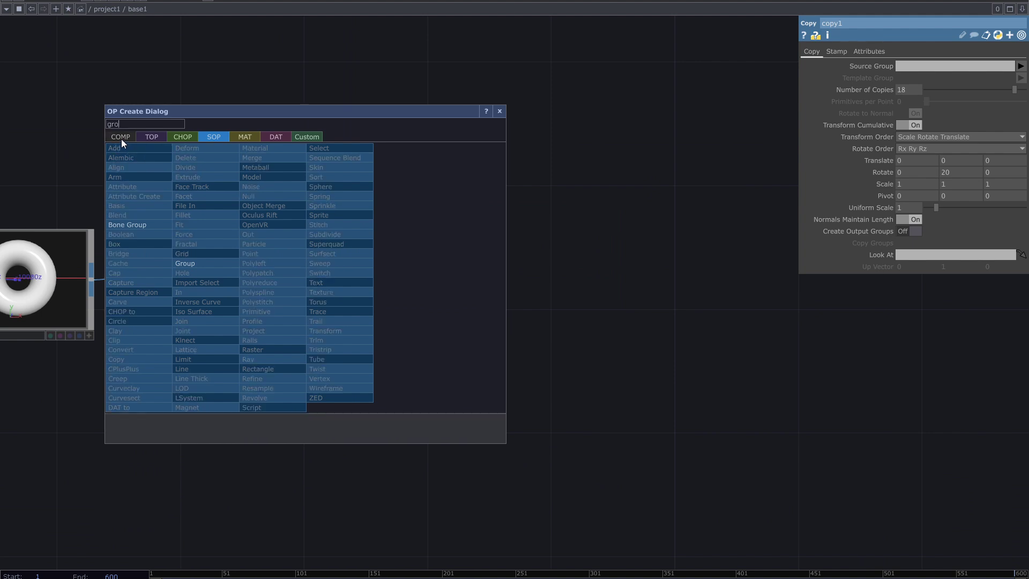
{"action": "left_click", "coordinate": [121, 138]}
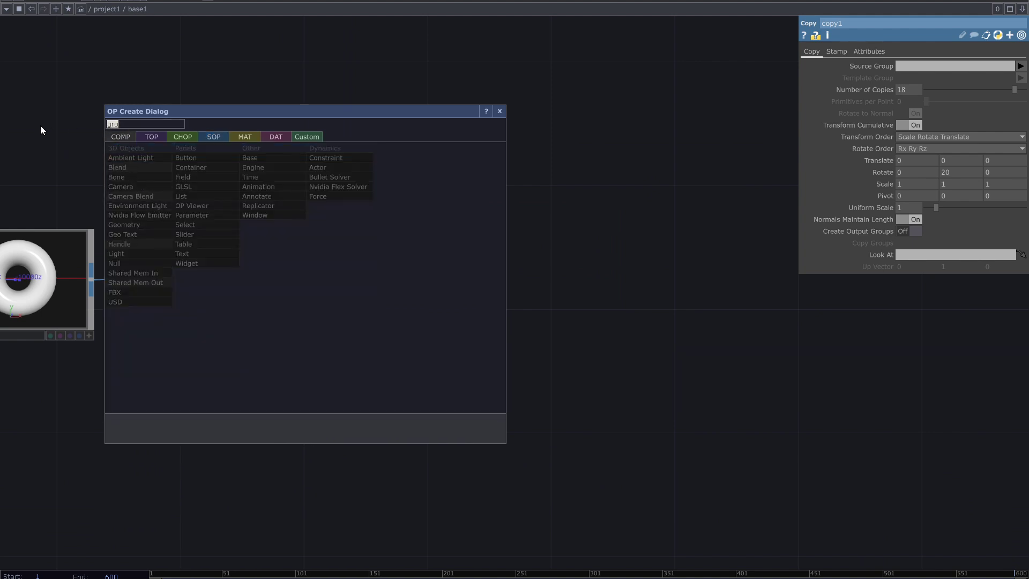
{"action": "type", "text": "geo"}
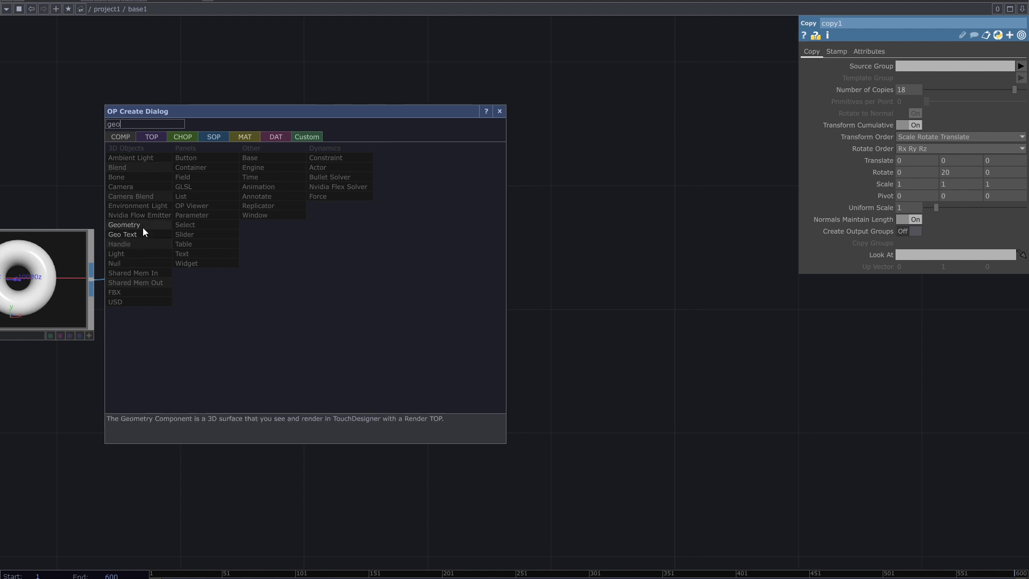
{"action": "left_click", "coordinate": [143, 227]}
{"action": "left_click", "coordinate": [371, 268]}
{"action": "scroll", "coordinate": [652, 355], "scroll_direction": "up", "scroll_amount": 2}
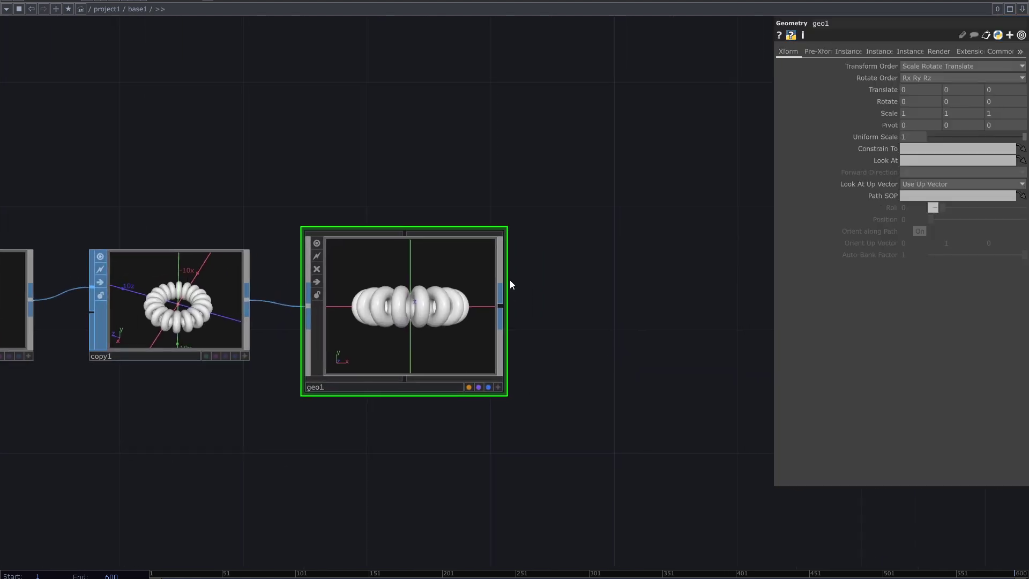
Add a Camera COMP and place it above geo1.
{"action": "key", "text": "Tab"}
{"action": "type", "text": "ca"}
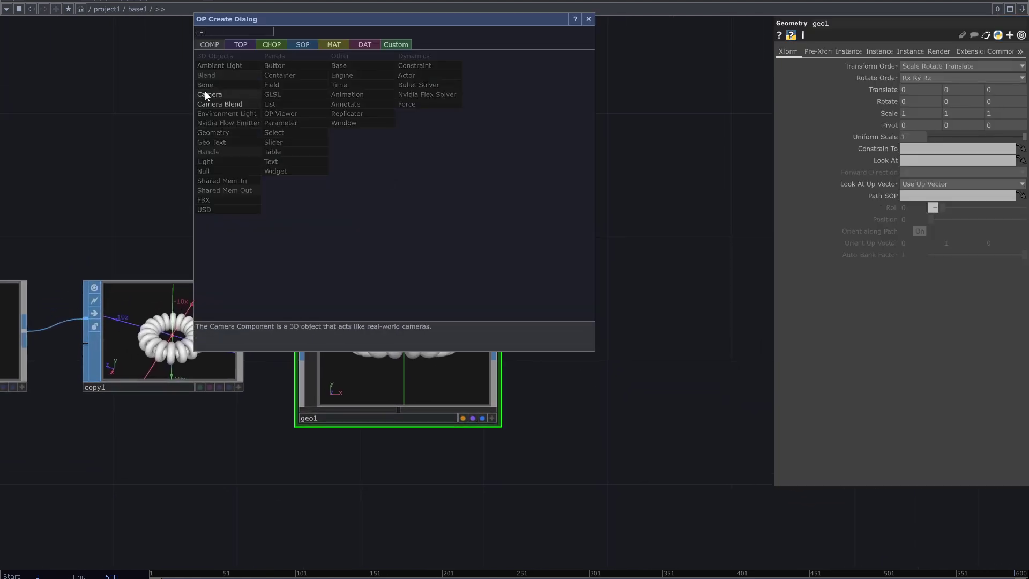
{"action": "left_click", "coordinate": [206, 94]}
{"action": "left_click", "coordinate": [370, 129]}
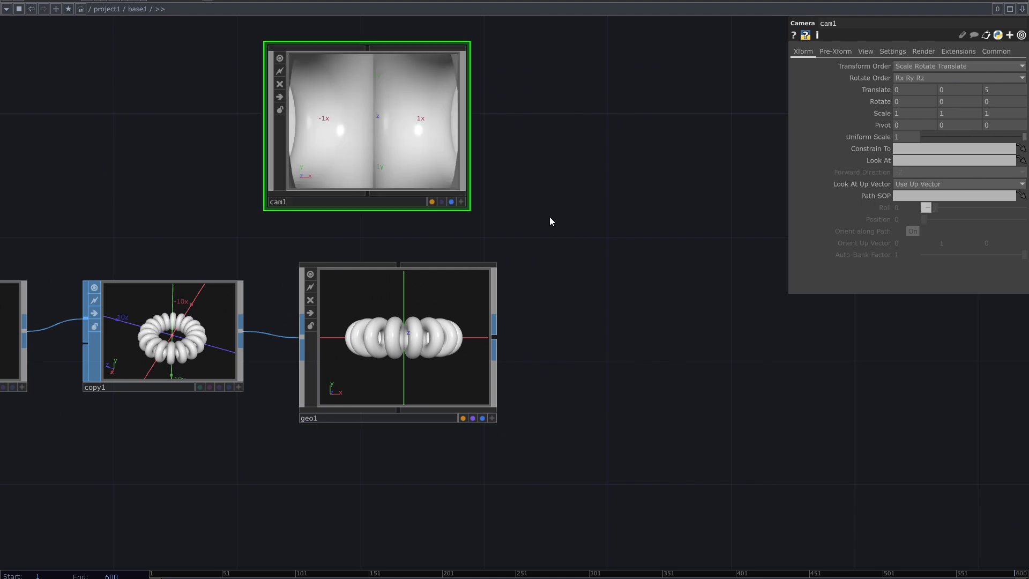
{"action": "mouse_move", "coordinate": [521, 216]}
{"action": "left_mouse_down"}
{"action": "mouse_move", "coordinate": [544, 273]}
{"action": "mouse_move", "coordinate": [529, 256]}
{"action": "left_mouse_up"}
{"action": "left_click_drag", "start_coordinate": [427, 211], "coordinate": [488, 210]}
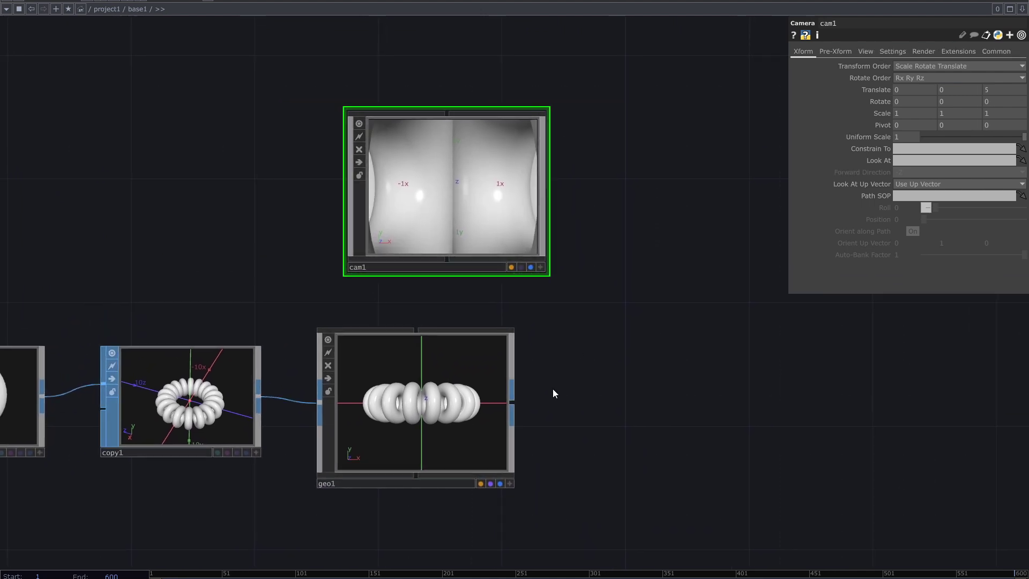
Try to frame the torus ring by navigating in cam1's interactive viewer.
{"action": "left_click_drag", "start_coordinate": [552, 393], "coordinate": [578, 320]}
{"action": "left_click", "coordinate": [591, 225]}
{"action": "left_click_drag", "start_coordinate": [535, 184], "coordinate": [475, 190]}
{"action": "middle_click_drag", "start_coordinate": [475, 191], "coordinate": [441, 187]}
{"action": "left_click_drag", "start_coordinate": [443, 188], "coordinate": [478, 146]}
{"action": "scroll", "coordinate": [646, 167], "scroll_direction": "up", "scroll_amount": 3}
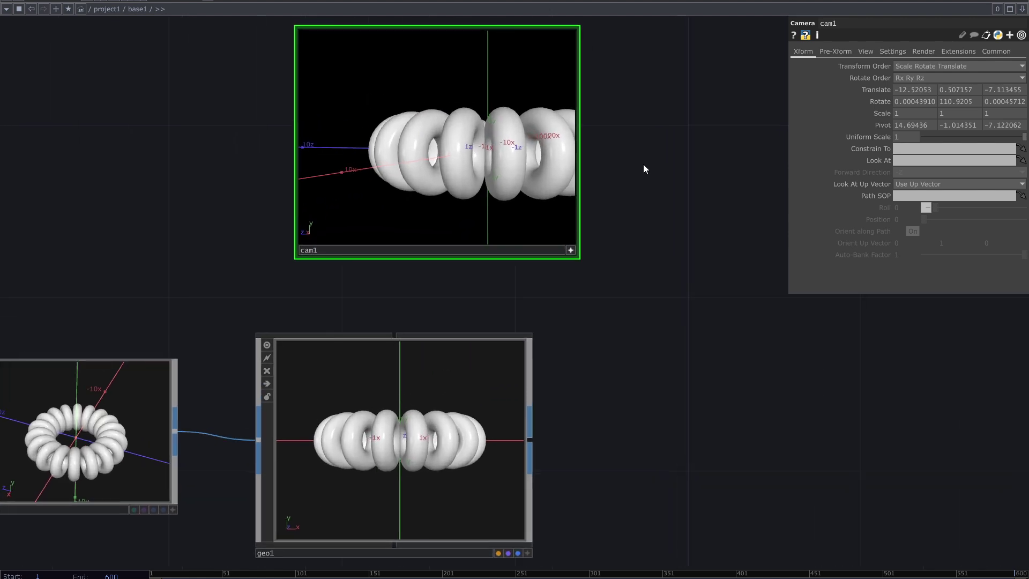
{"action": "right_click", "coordinate": [427, 161]}
{"action": "left_click", "coordinate": [225, 211]}
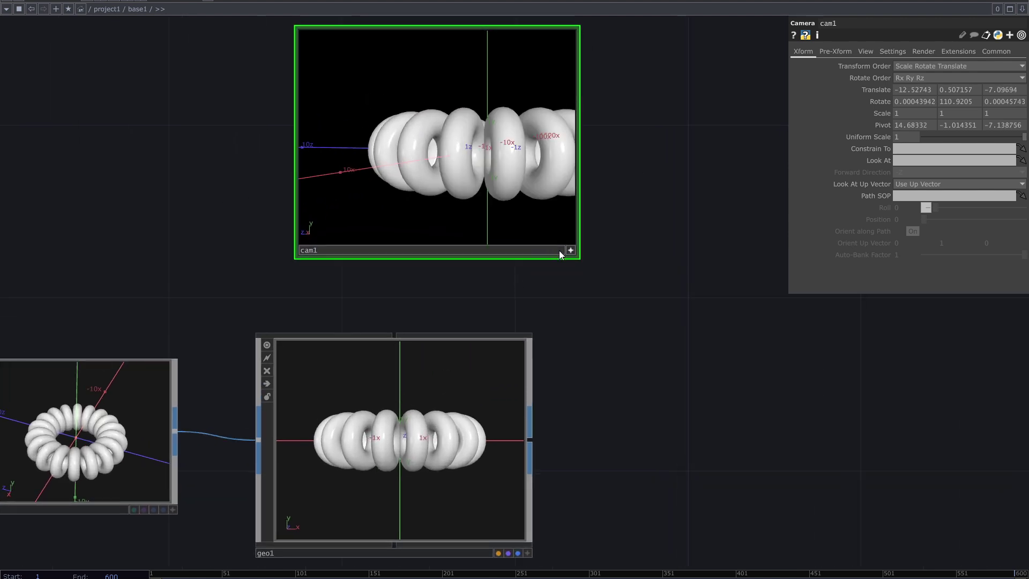
Reset all of cam1's parameters, then set its X translate to -3.6 and Z translate to 1.5 to look inside the tori.
{"action": "right_click", "coordinate": [503, 179]}
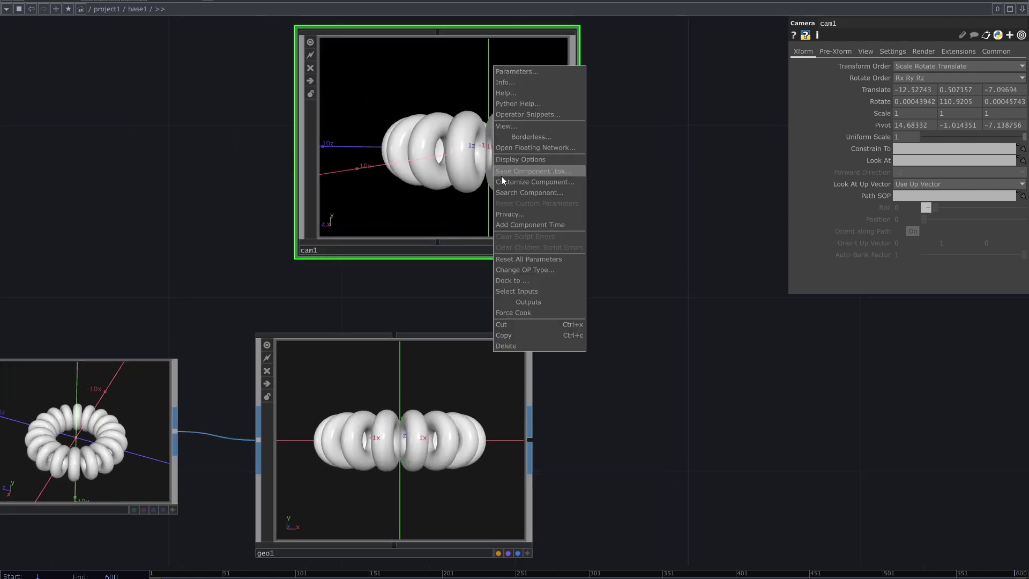
{"action": "left_click", "coordinate": [529, 259]}
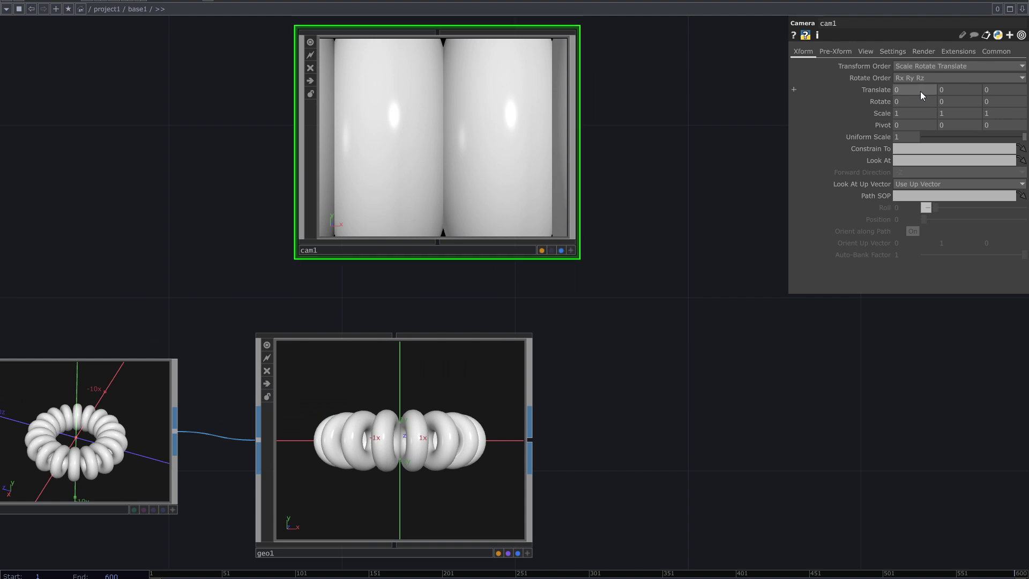
{"action": "mouse_move", "coordinate": [921, 91]}
{"action": "middle_mouse_down"}
{"action": "mouse_move", "coordinate": [919, 75]}
{"action": "mouse_move", "coordinate": [895, 75]}
{"action": "mouse_move", "coordinate": [920, 74]}
{"action": "middle_mouse_up"}
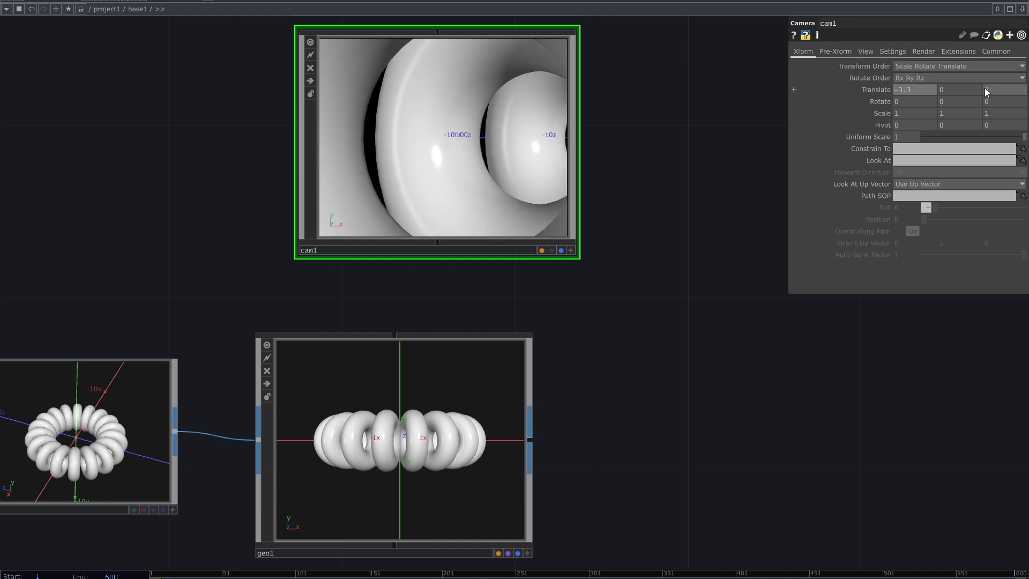
{"action": "mouse_move", "coordinate": [967, 88]}
{"action": "middle_mouse_down"}
{"action": "mouse_move", "coordinate": [959, 79]}
{"action": "mouse_move", "coordinate": [967, 79]}
{"action": "middle_mouse_up"}
{"action": "middle_click_drag", "start_coordinate": [1000, 90], "coordinate": [989, 78]}
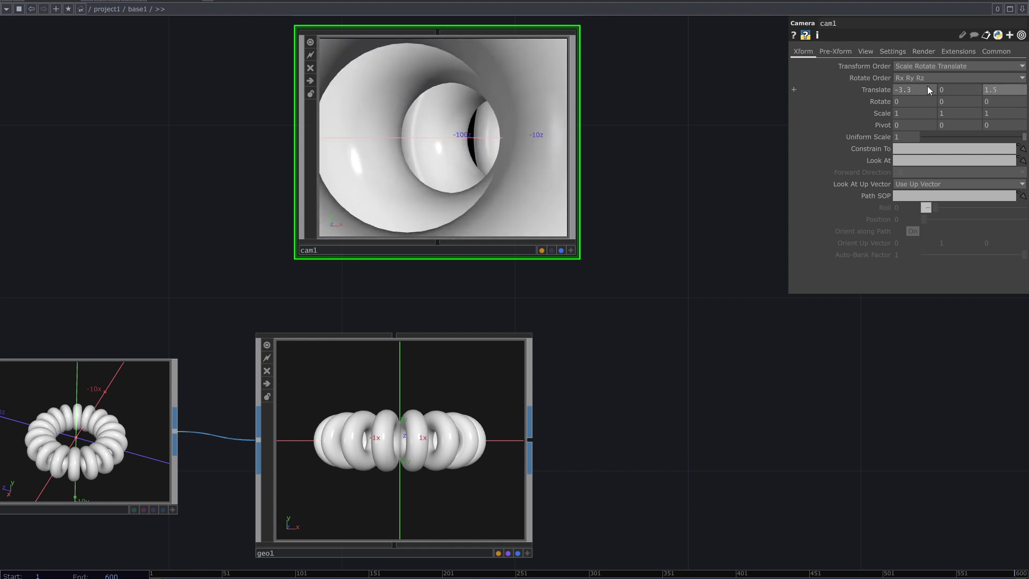
{"action": "middle_click_drag", "start_coordinate": [927, 90], "coordinate": [917, 79]}
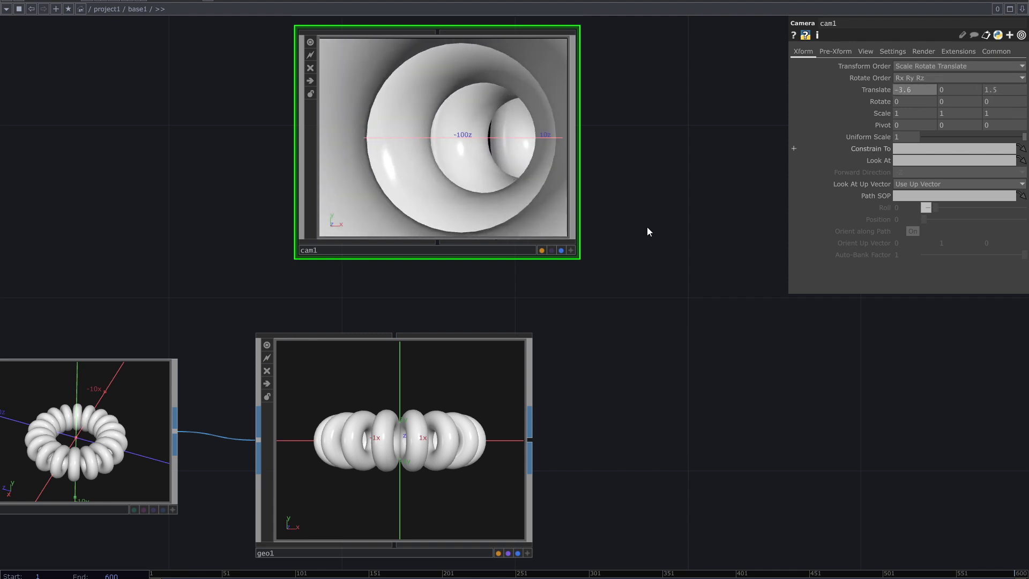
Examine cam1's view through the inside of the tori and the operator chain leading to geo1.
{"action": "scroll", "coordinate": [459, 160], "scroll_direction": "up", "scroll_amount": 4}
{"action": "left_click_drag", "start_coordinate": [735, 260], "coordinate": [739, 330]}
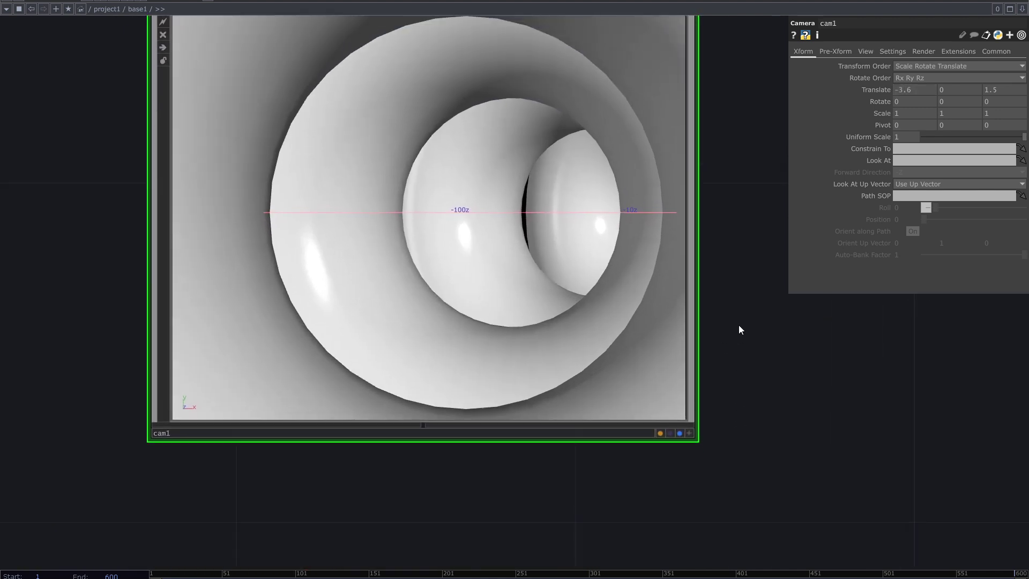
{"action": "middle_click_drag", "start_coordinate": [739, 329], "coordinate": [675, 202]}
{"action": "left_click_drag", "start_coordinate": [698, 428], "coordinate": [591, 221]}
{"action": "left_click_drag", "start_coordinate": [632, 373], "coordinate": [633, 351]}
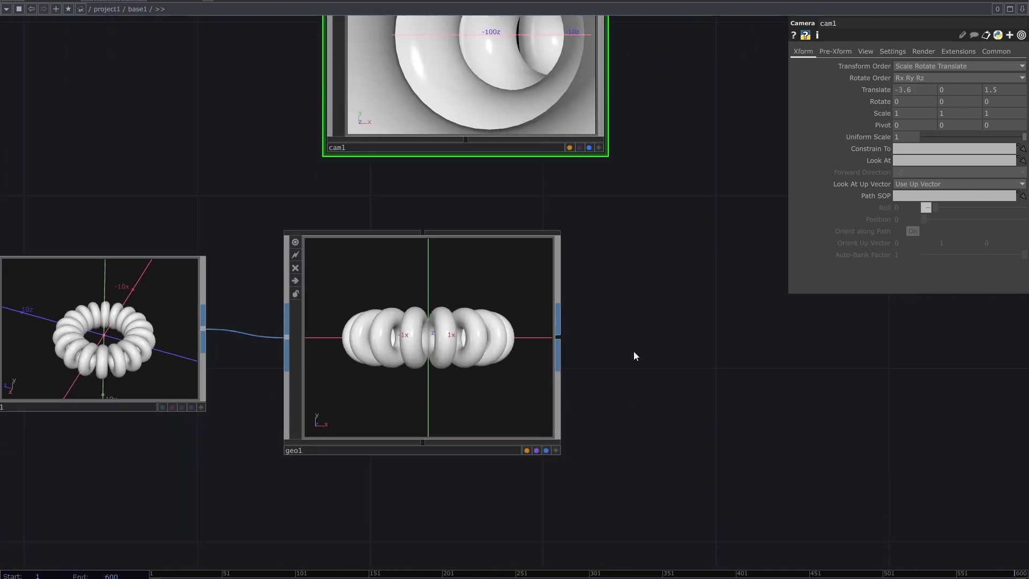
{"action": "scroll", "coordinate": [634, 356], "scroll_direction": "down", "scroll_amount": 4}
{"action": "left_click_drag", "start_coordinate": [379, 425], "coordinate": [447, 413]}
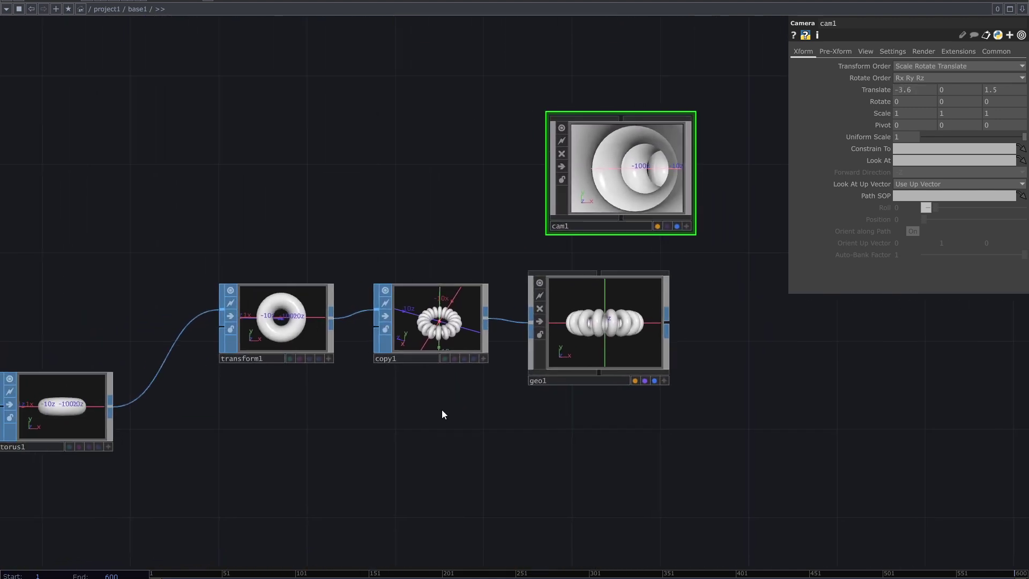
{"action": "left_click_drag", "start_coordinate": [368, 415], "coordinate": [394, 414]}
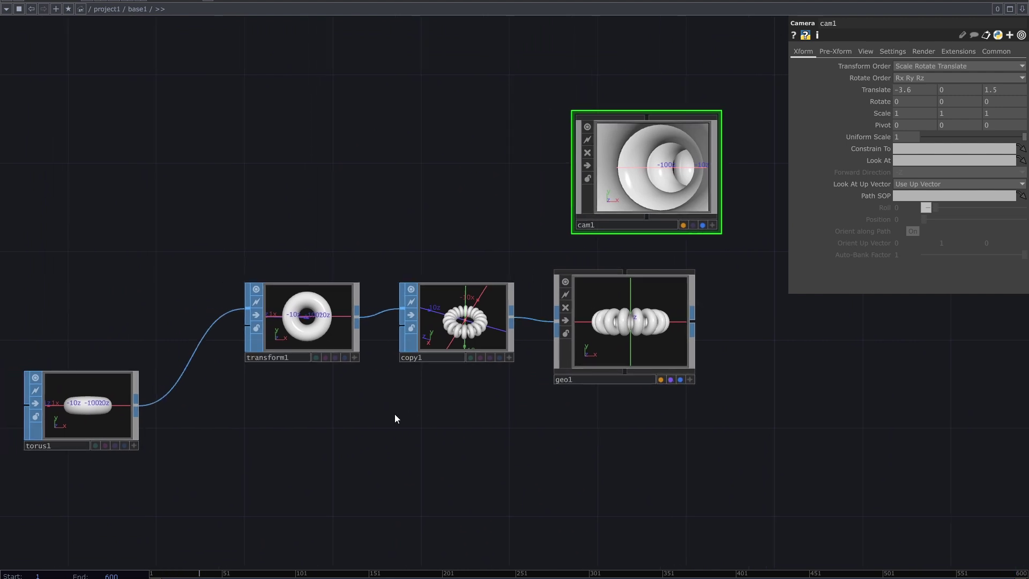
{"action": "left_click", "coordinate": [308, 329]}
{"action": "scroll", "coordinate": [699, 375], "scroll_direction": "right", "scroll_amount": 3}
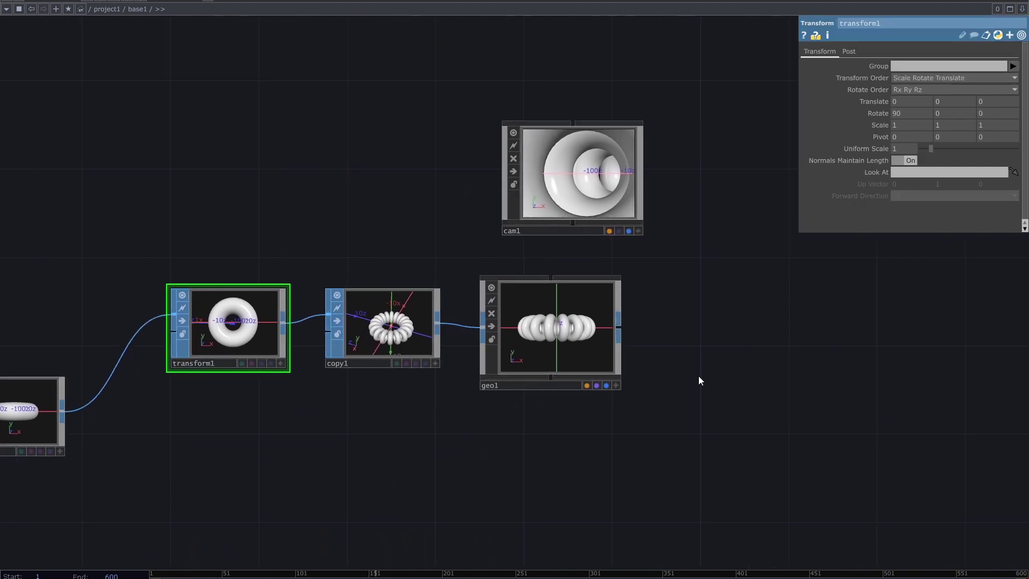
{"action": "scroll", "coordinate": [644, 357], "scroll_direction": "up", "scroll_amount": 2}
{"action": "scroll", "coordinate": [644, 357], "scroll_direction": "up", "scroll_amount": 2}
{"action": "scroll", "coordinate": [670, 352], "scroll_direction": "up", "scroll_amount": 3}
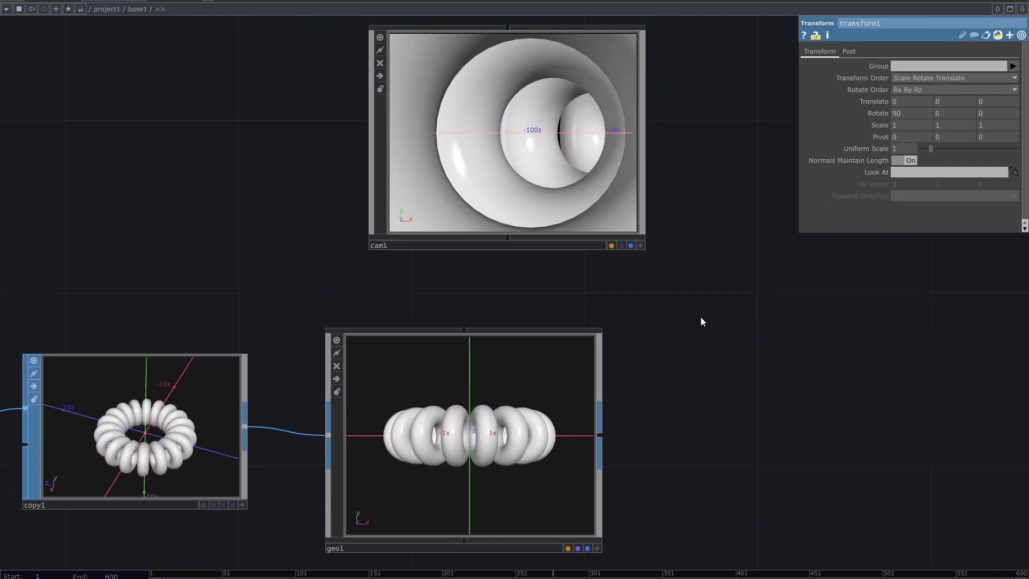
{"action": "left_click_drag", "start_coordinate": [696, 315], "coordinate": [652, 293]}
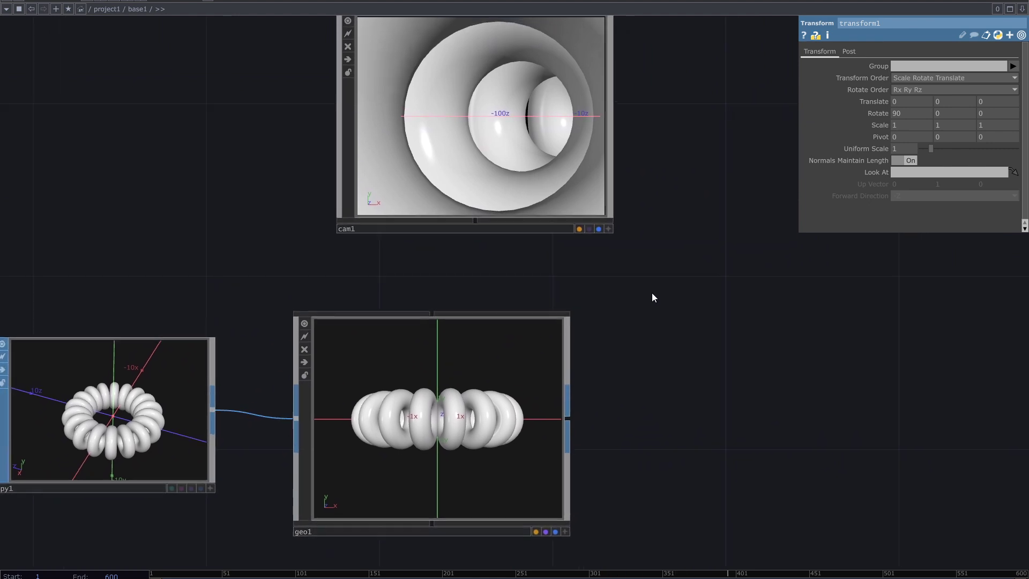
Add a Line MAT to the network and place it below geo1.
{"action": "key", "text": "Tab"}
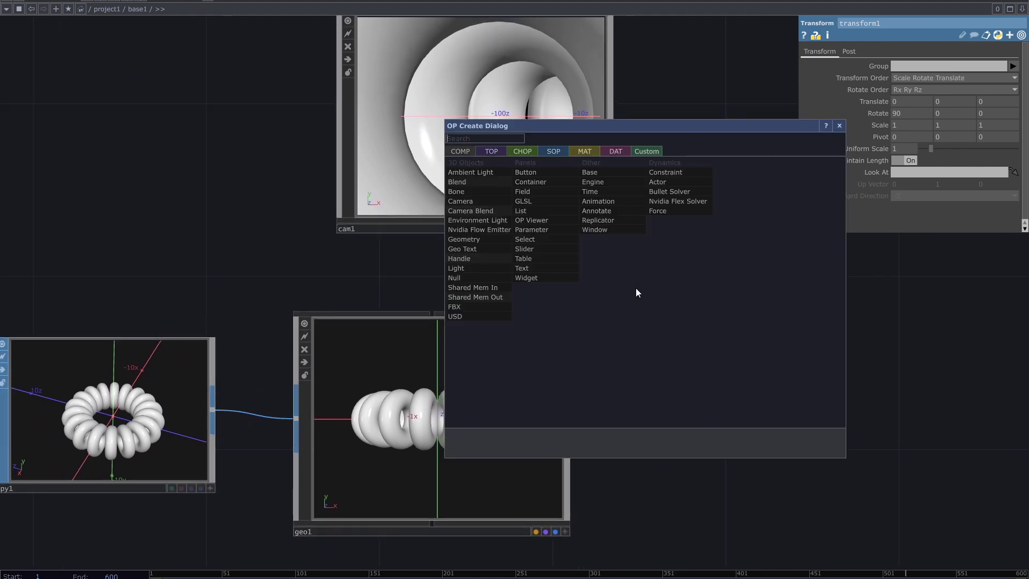
{"action": "left_click", "coordinate": [585, 152]}
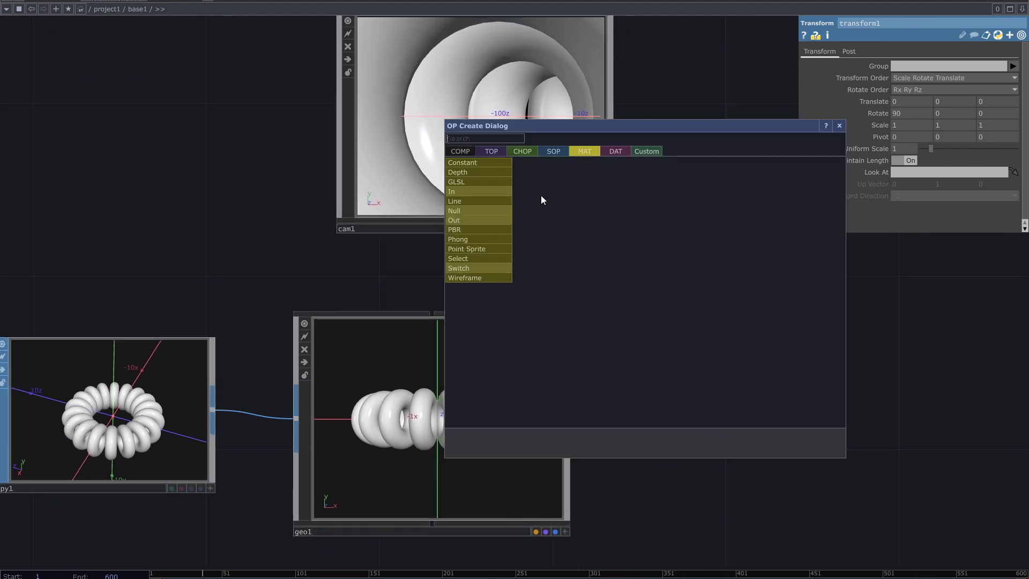
{"action": "left_click", "coordinate": [464, 202]}
{"action": "left_click", "coordinate": [715, 349]}
{"action": "scroll", "coordinate": [702, 403], "scroll_direction": "down", "scroll_amount": 2}
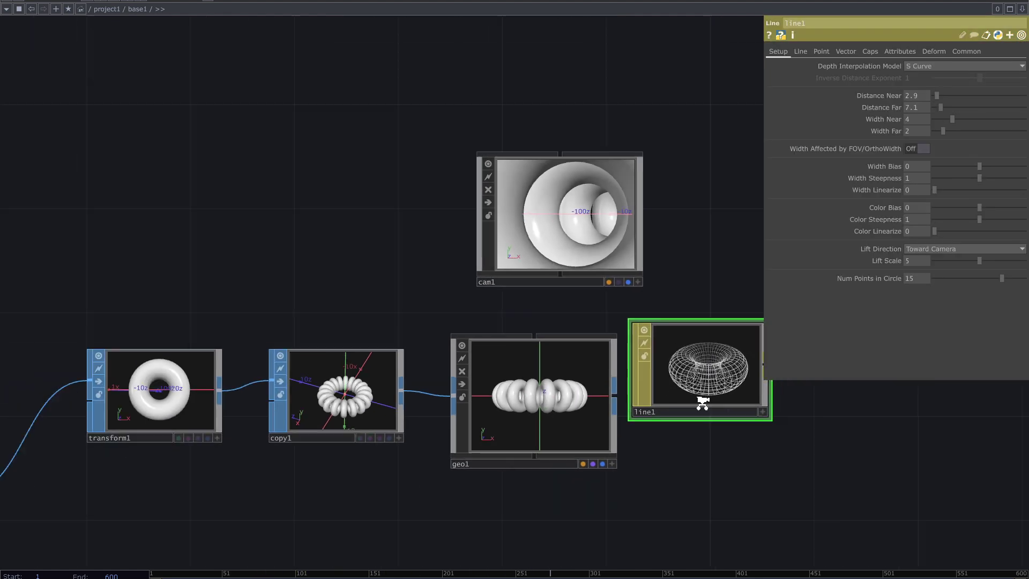
{"action": "scroll", "coordinate": [702, 403], "scroll_direction": "down", "scroll_amount": 1}
{"action": "left_click_drag", "start_coordinate": [706, 420], "coordinate": [488, 416]}
Assign line1 as the material of geo1.
{"action": "left_click_drag", "start_coordinate": [509, 375], "coordinate": [490, 245]}
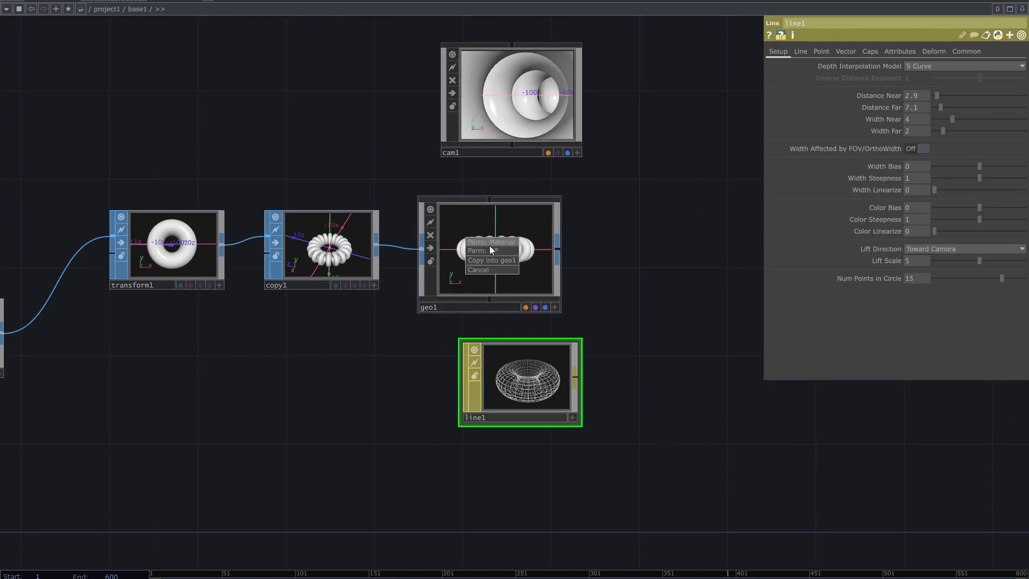
{"action": "left_click", "coordinate": [490, 250]}
{"action": "scroll", "coordinate": [570, 245], "scroll_direction": "up", "scroll_amount": 3}
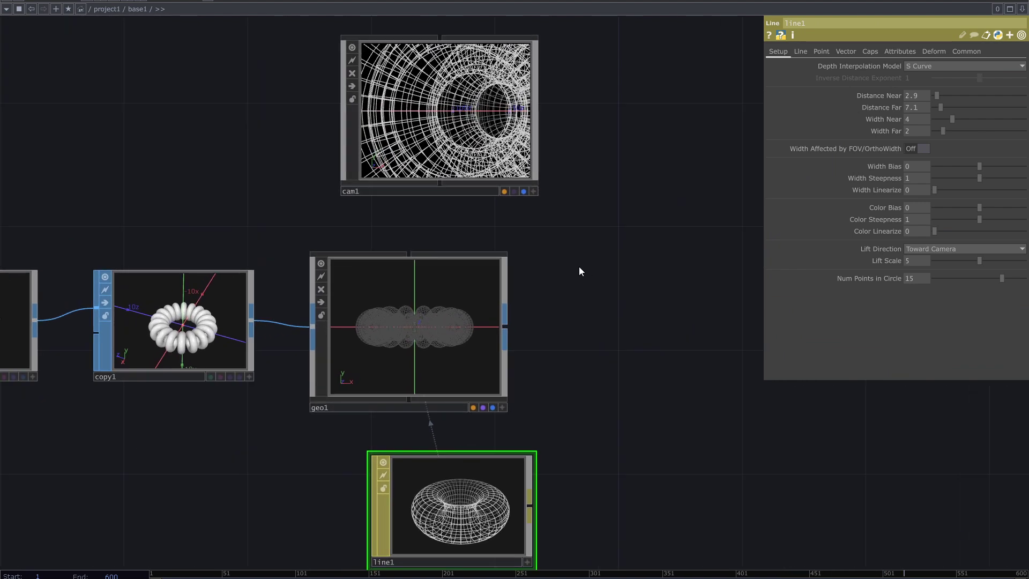
Add a Render TOP beside geo1 and inspect its wireframe image up close.
{"action": "key", "text": "Tab"}
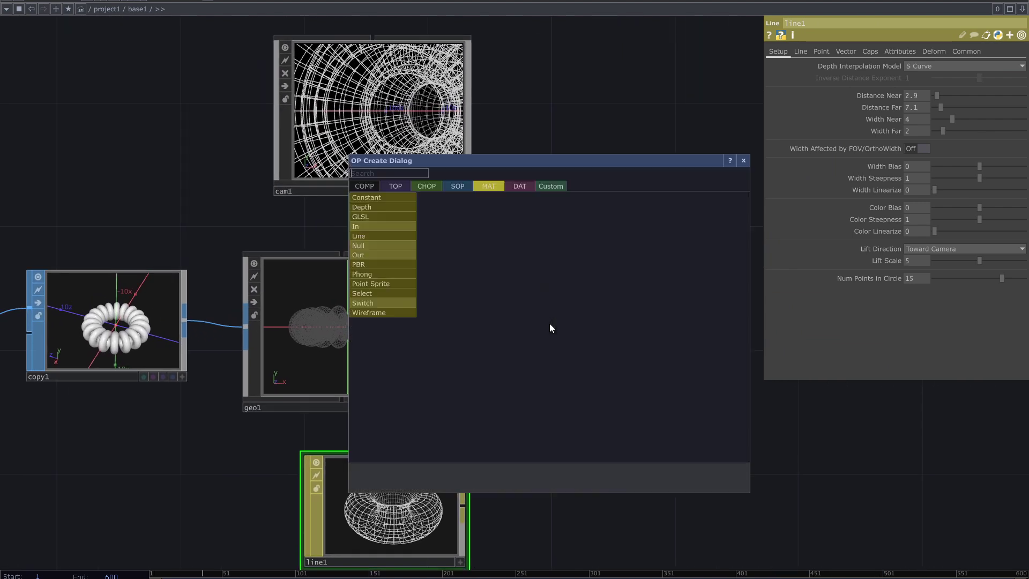
{"action": "type", "text": "ren"}
{"action": "left_click", "coordinate": [404, 184]}
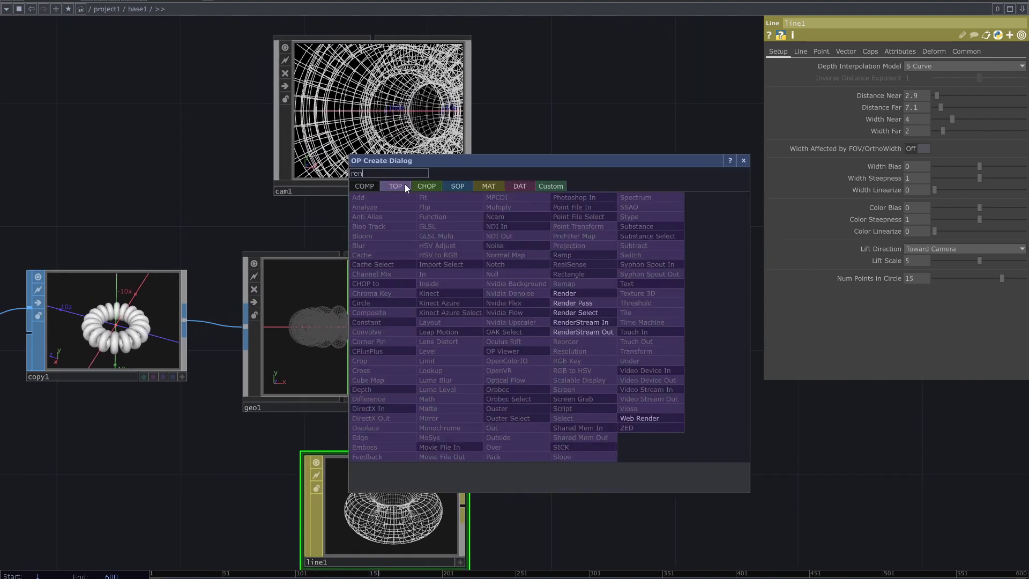
{"action": "left_click", "coordinate": [568, 284]}
{"action": "left_click", "coordinate": [596, 338]}
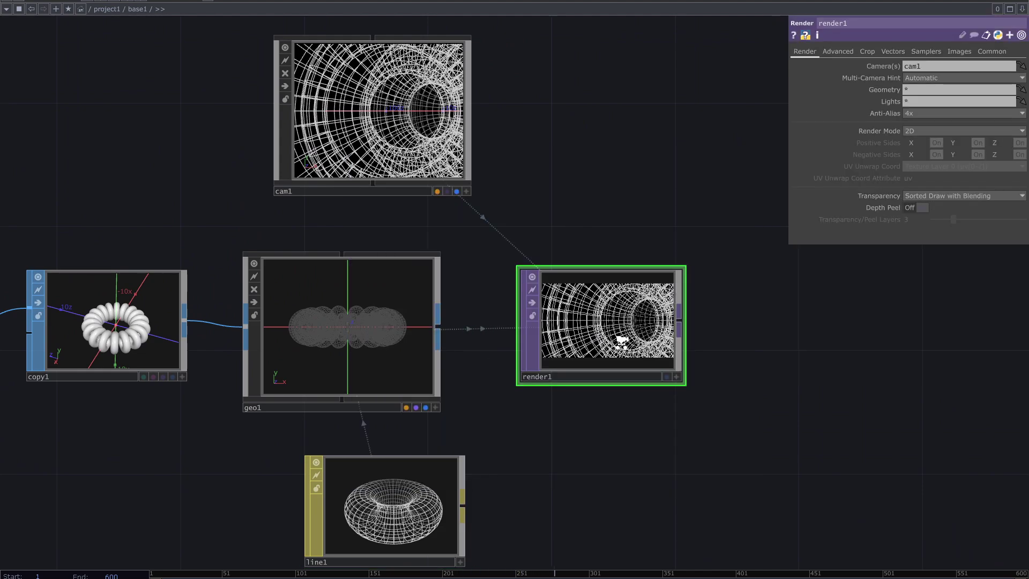
{"action": "scroll", "coordinate": [637, 339], "scroll_direction": "up", "scroll_amount": 8}
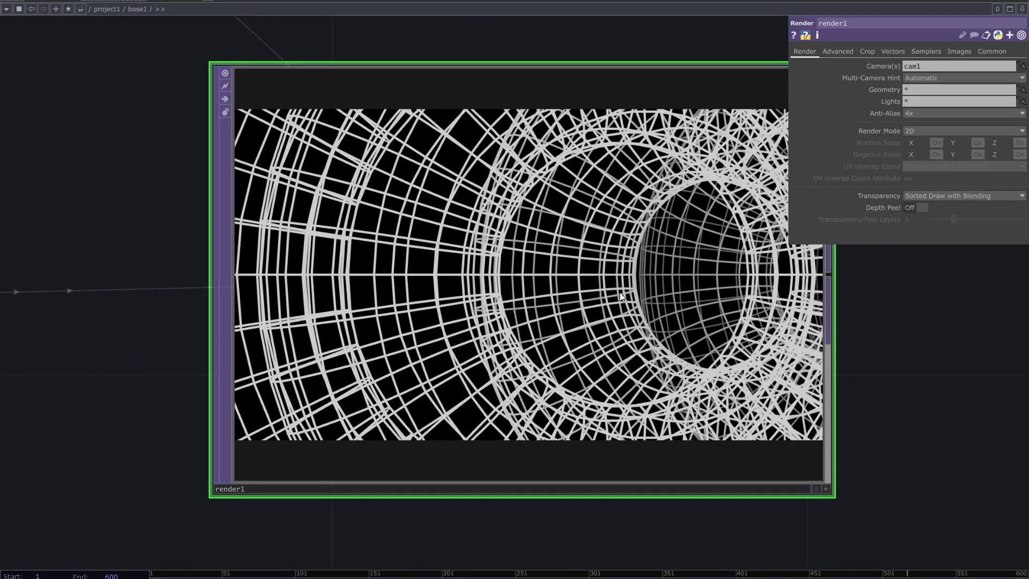
{"action": "scroll", "coordinate": [620, 296], "scroll_direction": "down", "scroll_amount": 10}
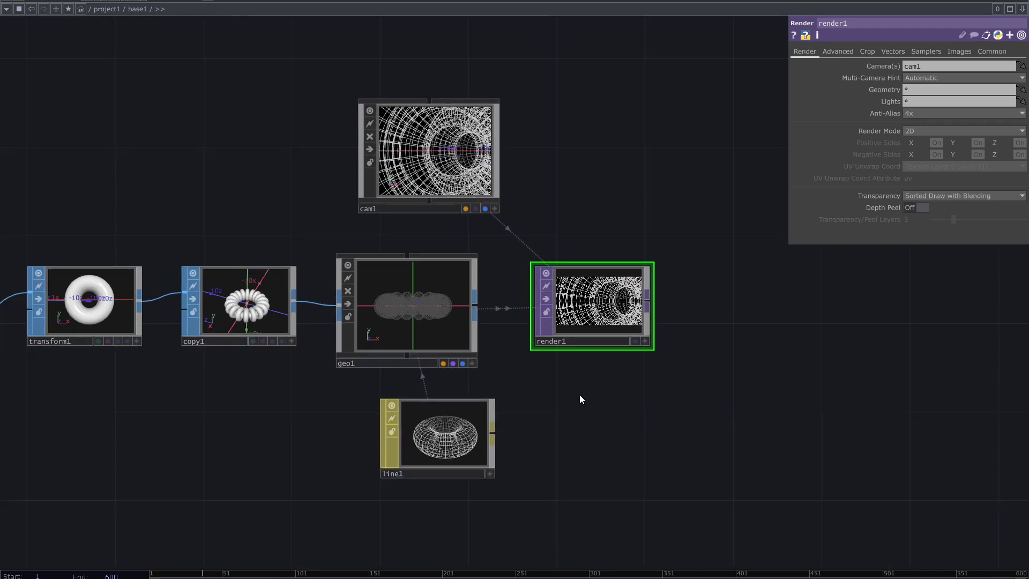
Branch a second Geometry COMP off the output of copy1 and place it below line1.
{"action": "left_click_drag", "start_coordinate": [580, 395], "coordinate": [615, 231]}
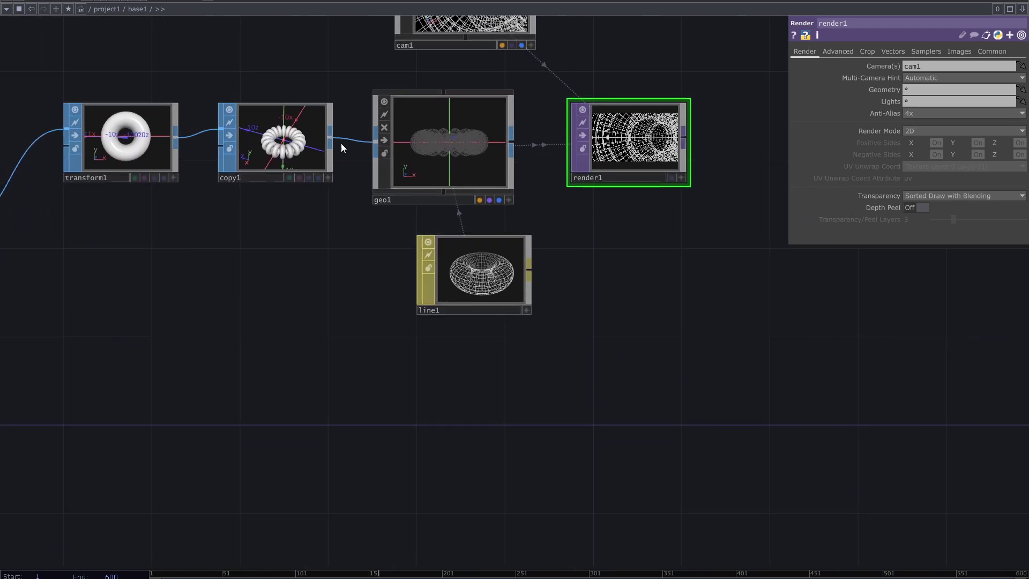
{"action": "type", "text": "ge"}
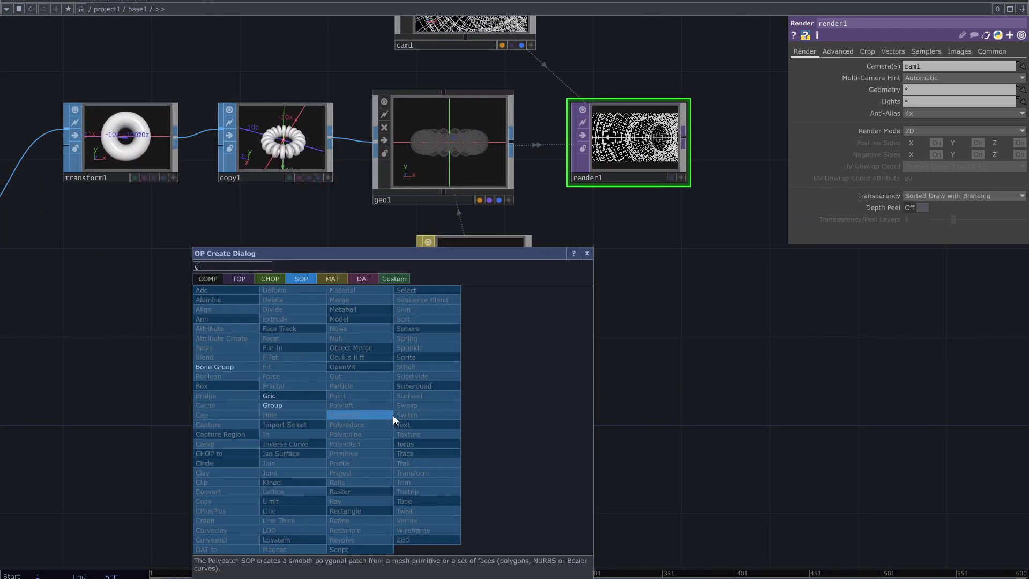
{"action": "left_click", "coordinate": [214, 281]}
{"action": "left_click", "coordinate": [215, 366]}
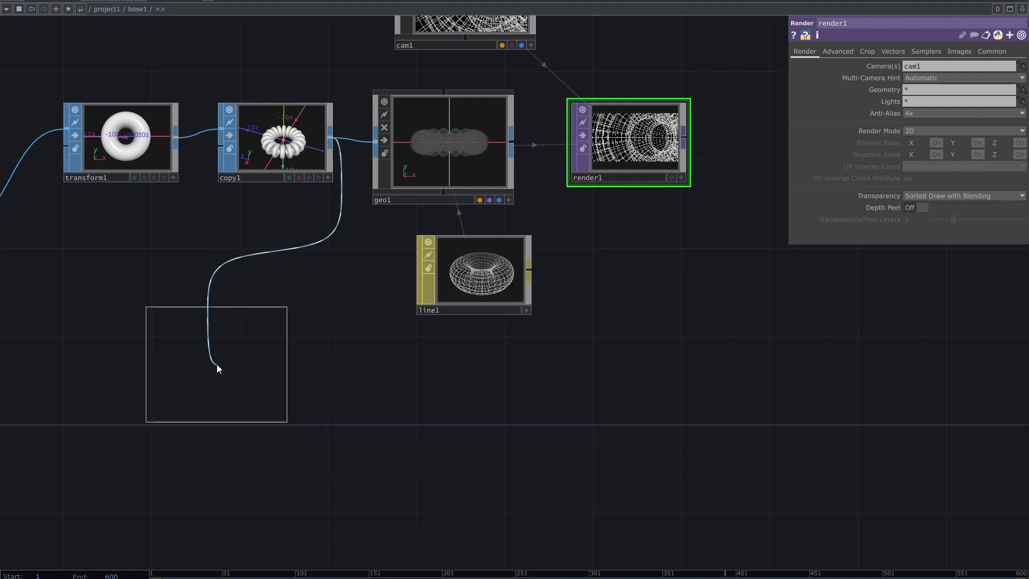
{"action": "left_click", "coordinate": [455, 408]}
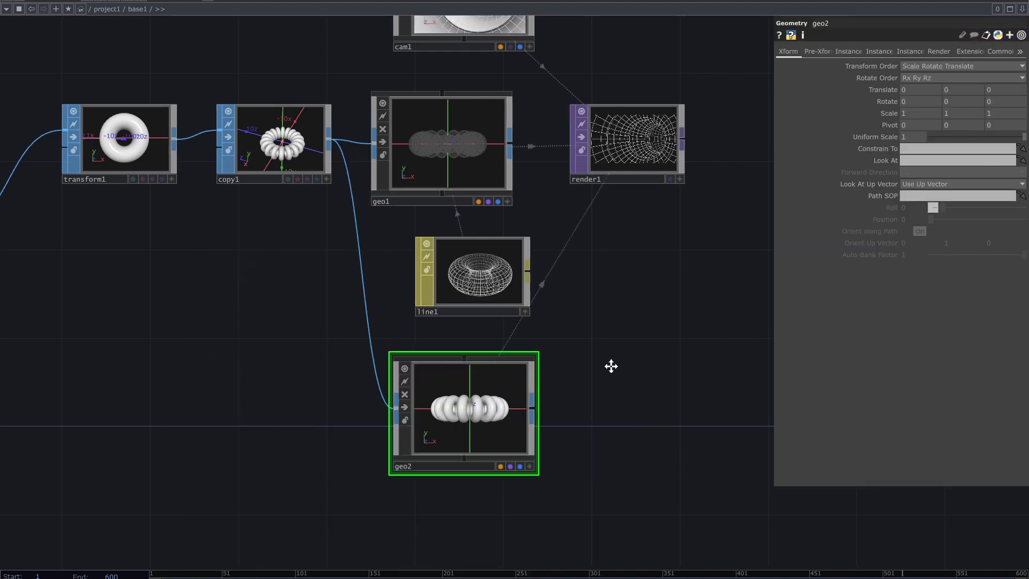
Inspect render1's image up close and display it as the network background.
{"action": "scroll", "coordinate": [552, 220], "scroll_direction": "up", "scroll_amount": 10}
{"action": "scroll", "coordinate": [551, 218], "scroll_direction": "down", "scroll_amount": 5}
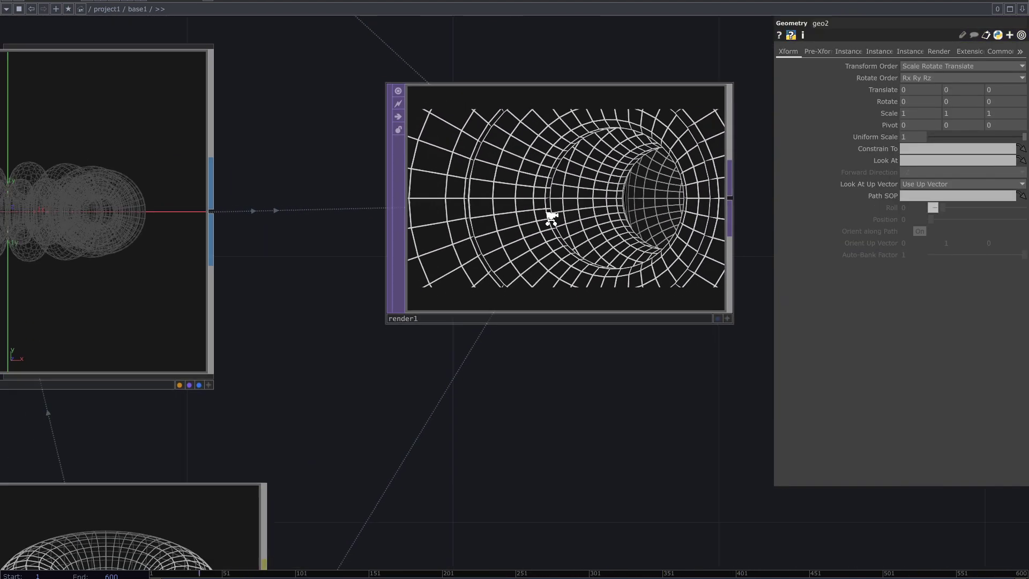
{"action": "scroll", "coordinate": [655, 264], "scroll_direction": "up", "scroll_amount": 8}
{"action": "scroll", "coordinate": [572, 443], "scroll_direction": "down", "scroll_amount": 3}
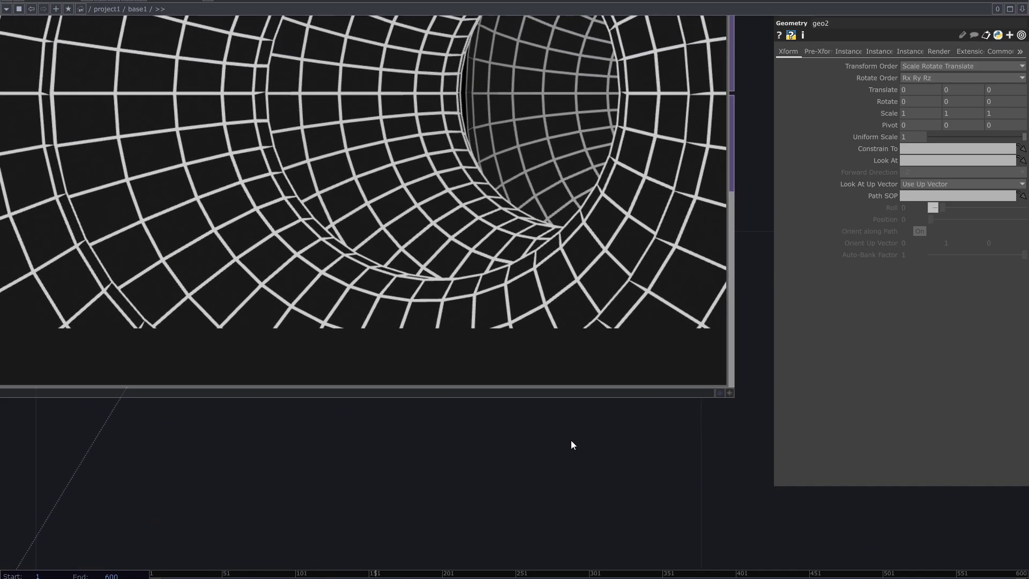
{"action": "scroll", "coordinate": [652, 415], "scroll_direction": "down", "scroll_amount": 5}
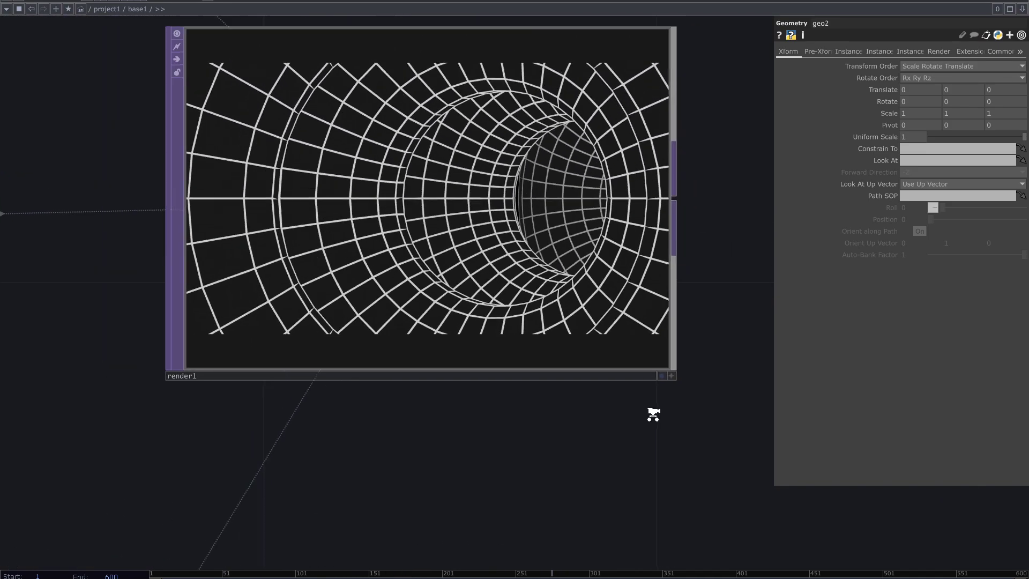
{"action": "left_click", "coordinate": [653, 389]}
{"action": "left_click_drag", "start_coordinate": [523, 487], "coordinate": [517, 316]}
{"action": "scroll", "coordinate": [514, 331], "scroll_direction": "down", "scroll_amount": 2}
{"action": "left_click_drag", "start_coordinate": [504, 364], "coordinate": [540, 274]}
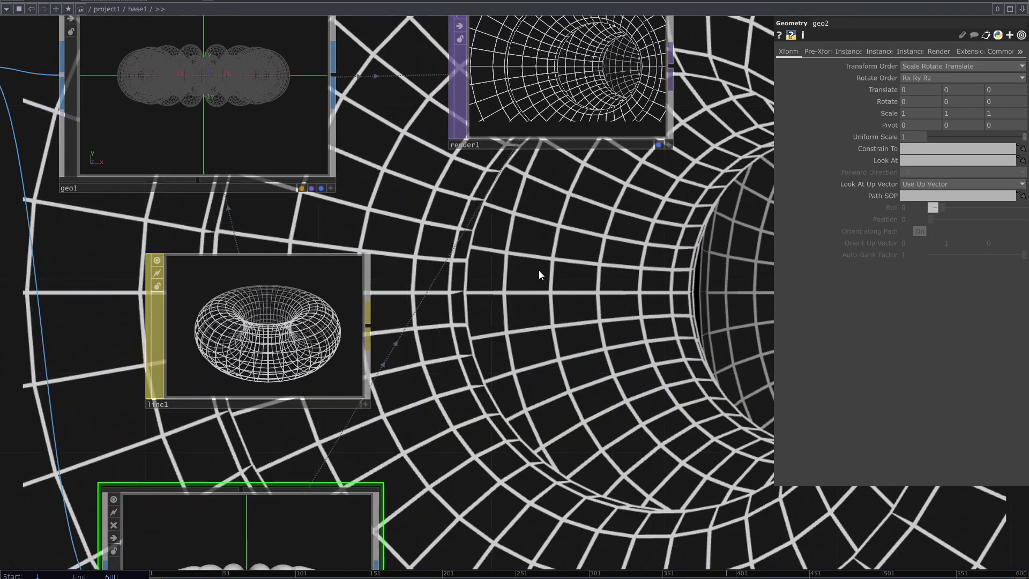
{"action": "scroll", "coordinate": [539, 300], "scroll_direction": "down", "scroll_amount": 2}
{"action": "left_click_drag", "start_coordinate": [532, 386], "coordinate": [541, 327]}
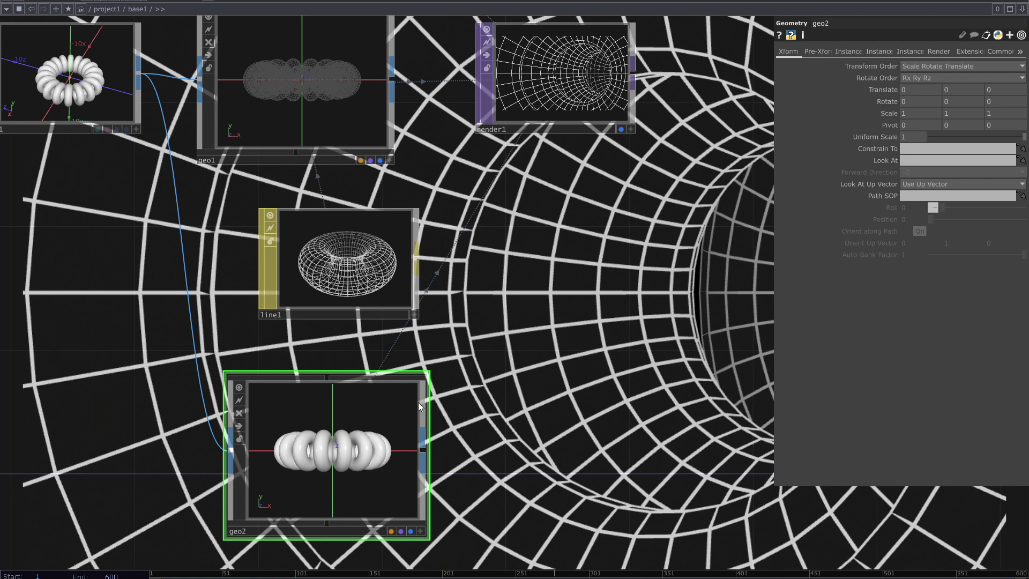
Try deleting geo2 and tuning the line1 material with Width Far 0 and Width Bias -0.12.
{"action": "key", "text": "Delete"}
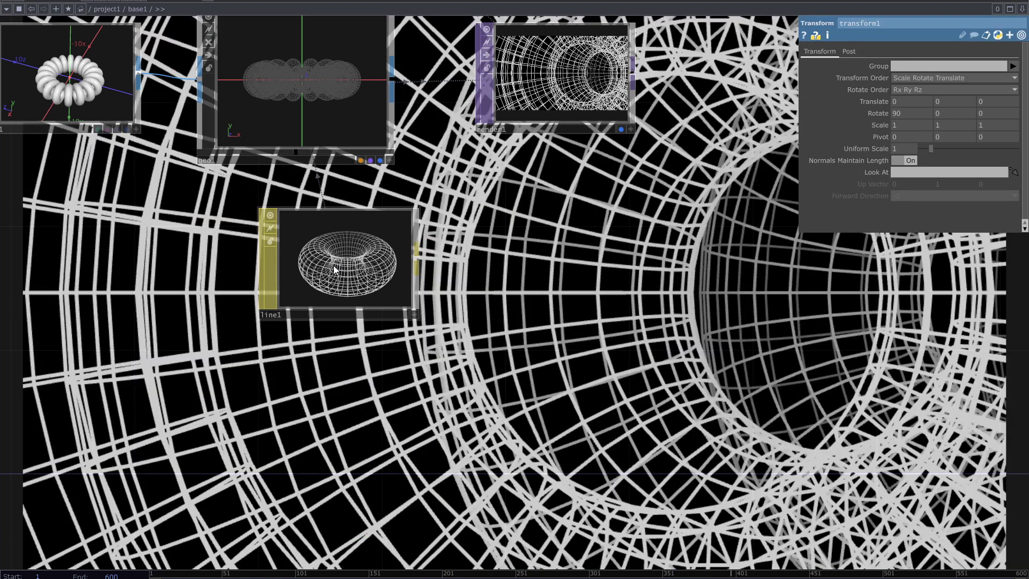
{"action": "left_click", "coordinate": [342, 266]}
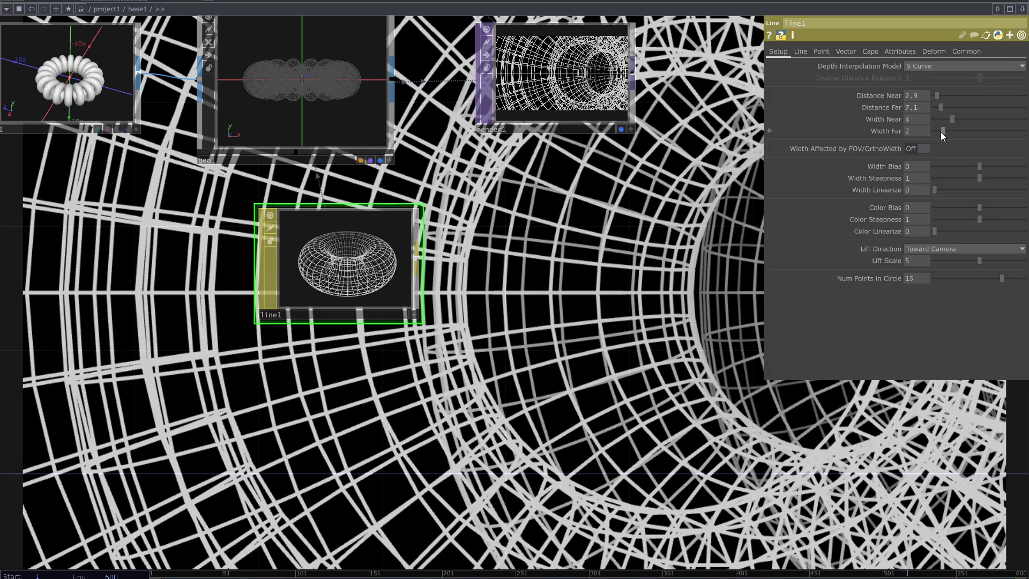
{"action": "left_click_drag", "start_coordinate": [941, 132], "coordinate": [918, 132]}
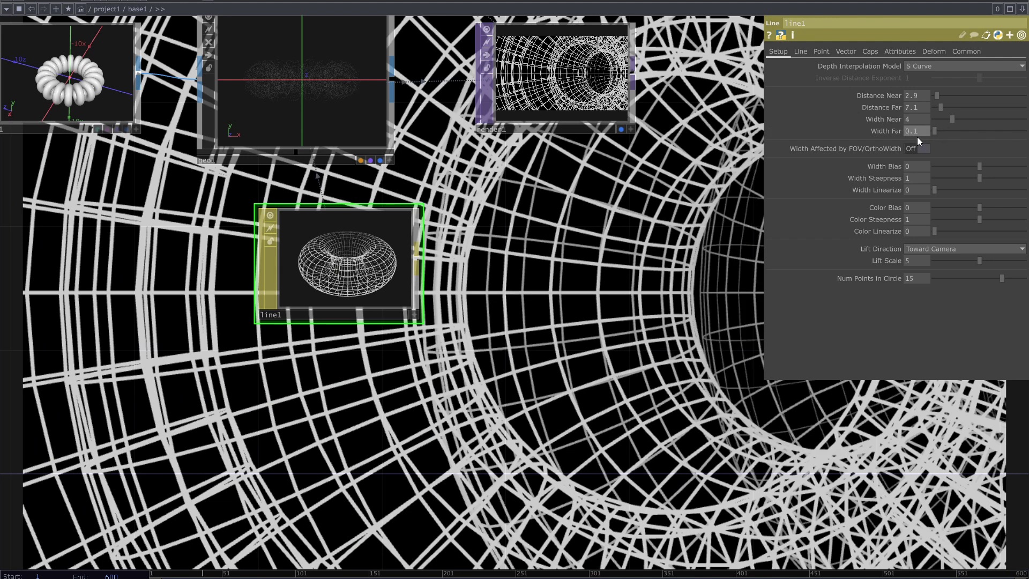
{"action": "type", "text": "0"}
{"action": "key", "text": "Return"}
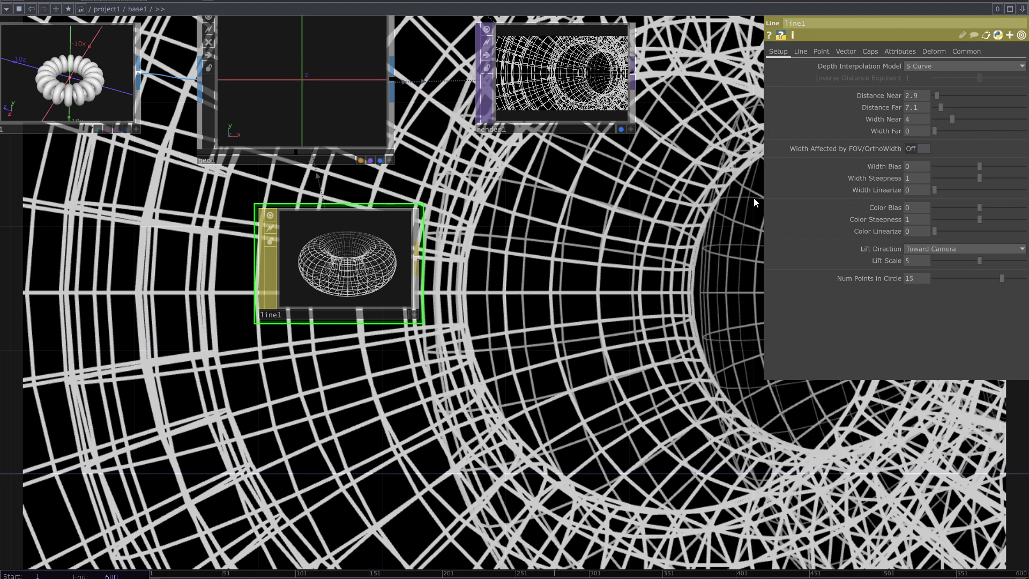
{"action": "mouse_move", "coordinate": [971, 168]}
{"action": "left_mouse_down"}
{"action": "mouse_move", "coordinate": [957, 166]}
{"action": "mouse_move", "coordinate": [974, 168]}
{"action": "left_mouse_up"}
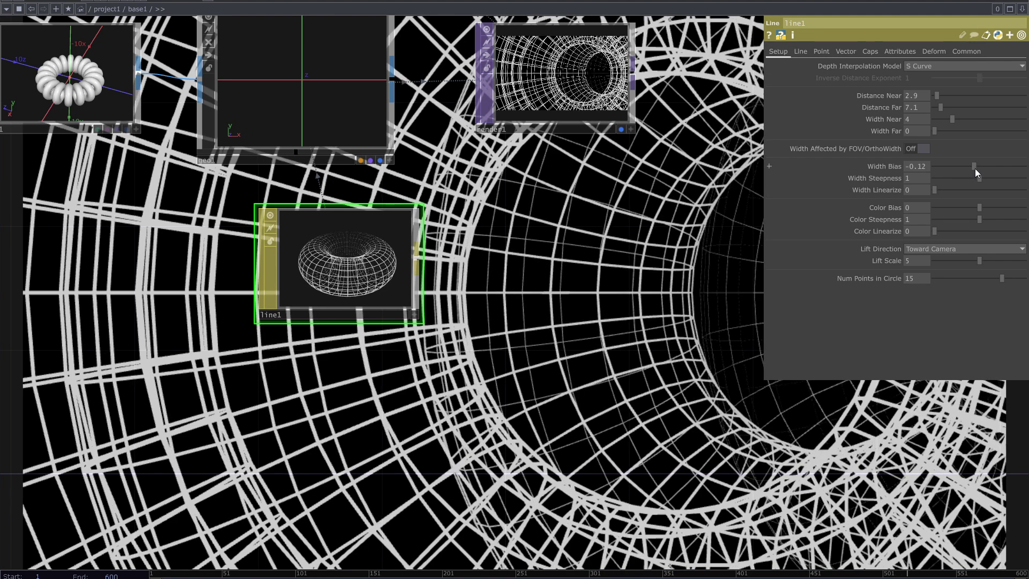
{"action": "left_click_drag", "start_coordinate": [539, 290], "coordinate": [534, 299]}
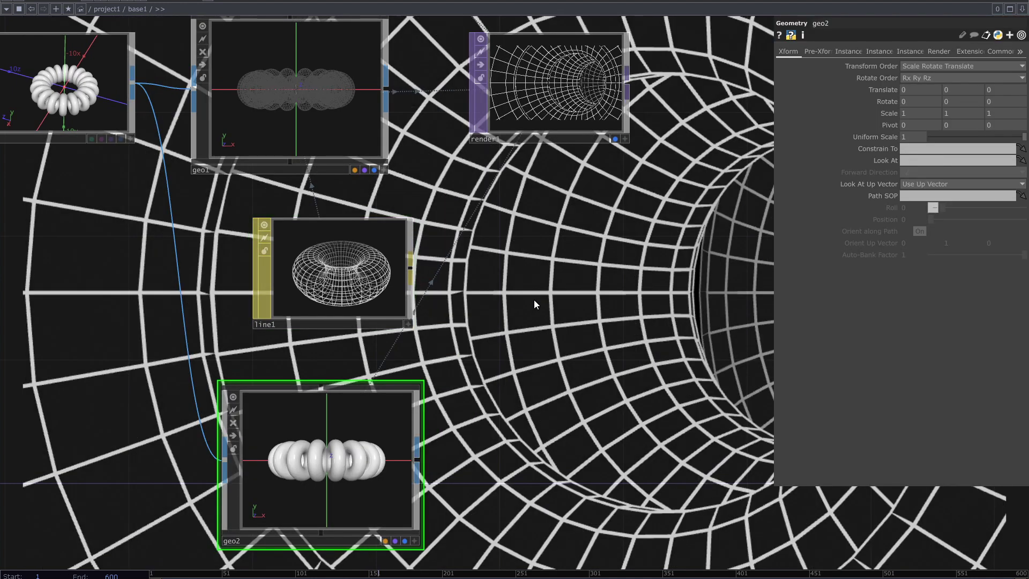
Move geo2 further down in the network, clear of the line1 material.
{"action": "left_click_drag", "start_coordinate": [510, 425], "coordinate": [537, 371]}
{"action": "middle_click_drag", "start_coordinate": [536, 371], "coordinate": [530, 375]}
{"action": "scroll", "coordinate": [531, 375], "scroll_direction": "down", "scroll_amount": 2}
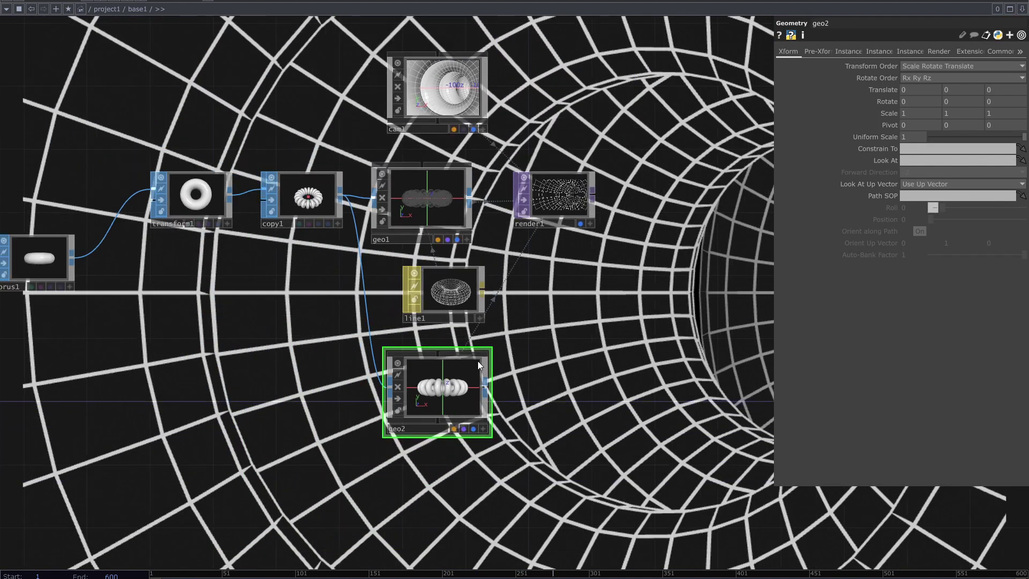
{"action": "left_click_drag", "start_coordinate": [429, 385], "coordinate": [380, 432]}
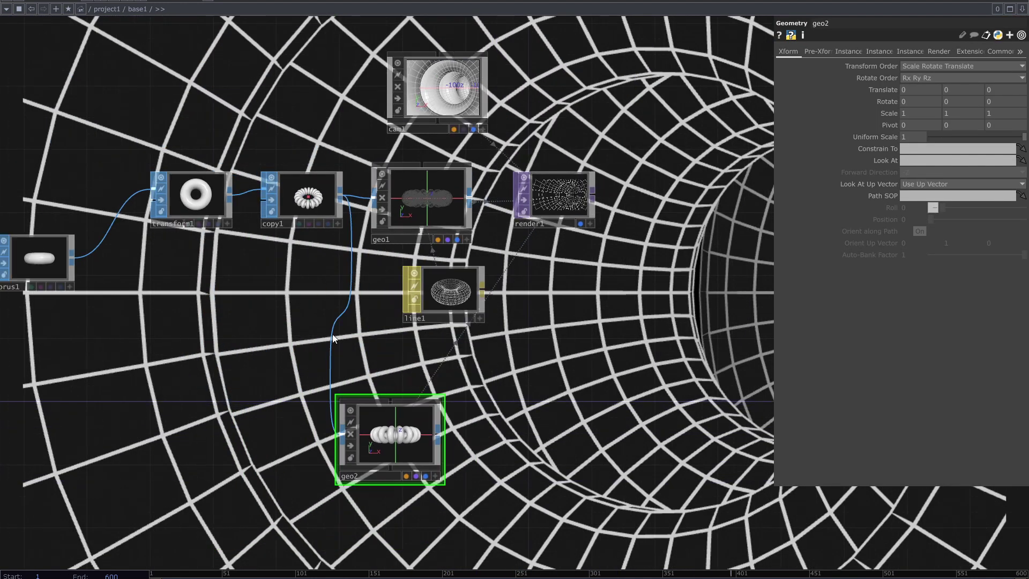
{"action": "left_click_drag", "start_coordinate": [542, 355], "coordinate": [468, 333]}
{"action": "scroll", "coordinate": [466, 331], "scroll_direction": "up", "scroll_amount": 2}
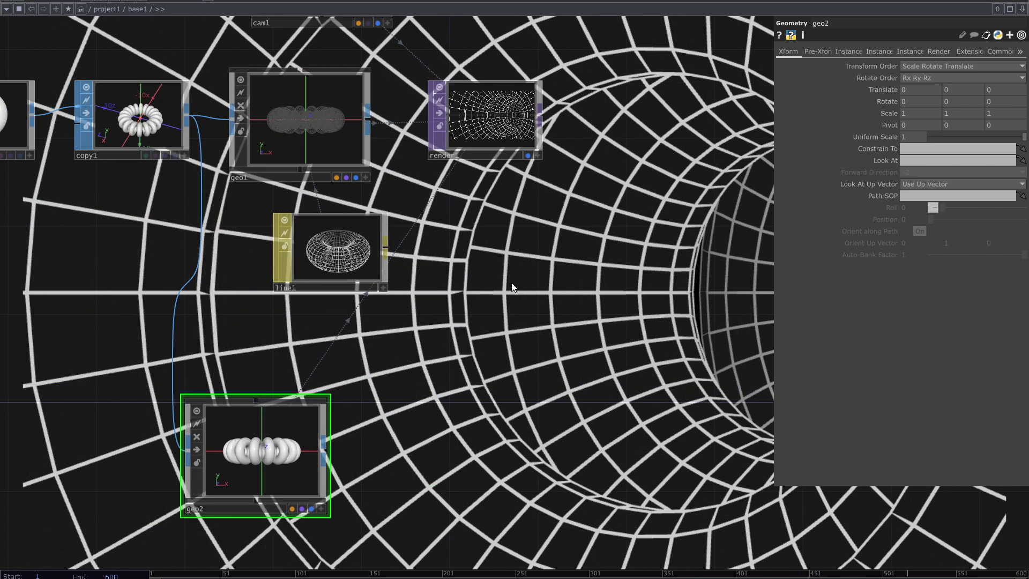
Review the settings of transform1 and move copy1 below it to make room in the chain.
{"action": "left_click_drag", "start_coordinate": [516, 286], "coordinate": [600, 283]}
{"action": "scroll", "coordinate": [612, 280], "scroll_direction": "down", "scroll_amount": 2}
{"action": "left_click_drag", "start_coordinate": [346, 317], "coordinate": [490, 348]}
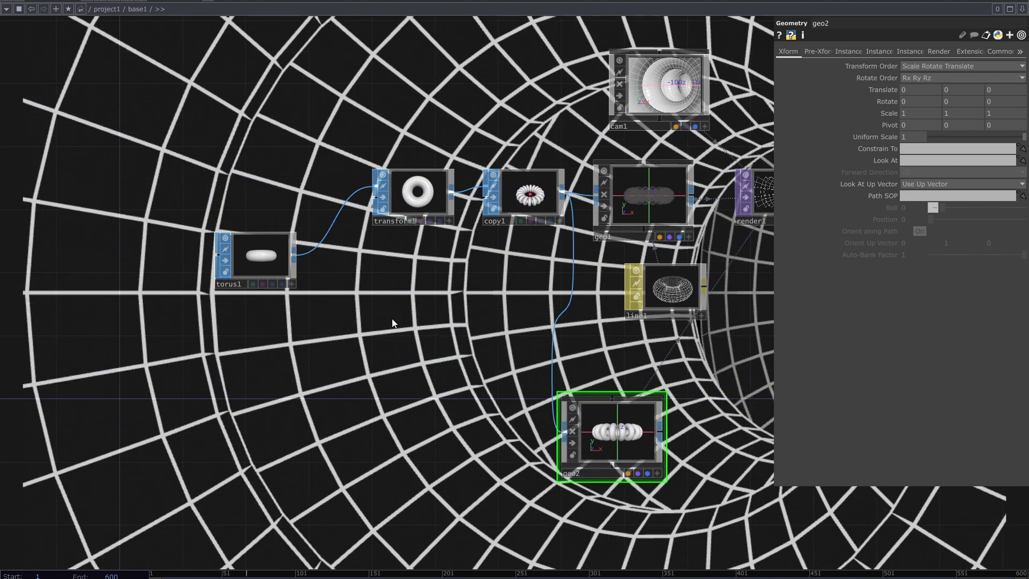
{"action": "left_click", "coordinate": [270, 268]}
{"action": "left_click", "coordinate": [400, 210]}
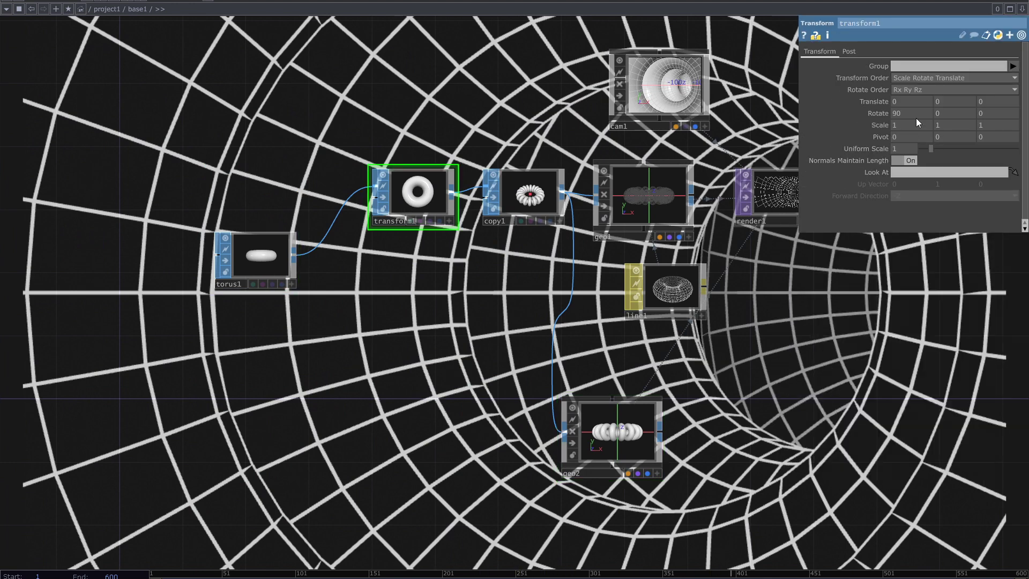
{"action": "left_click_drag", "start_coordinate": [525, 210], "coordinate": [465, 316]}
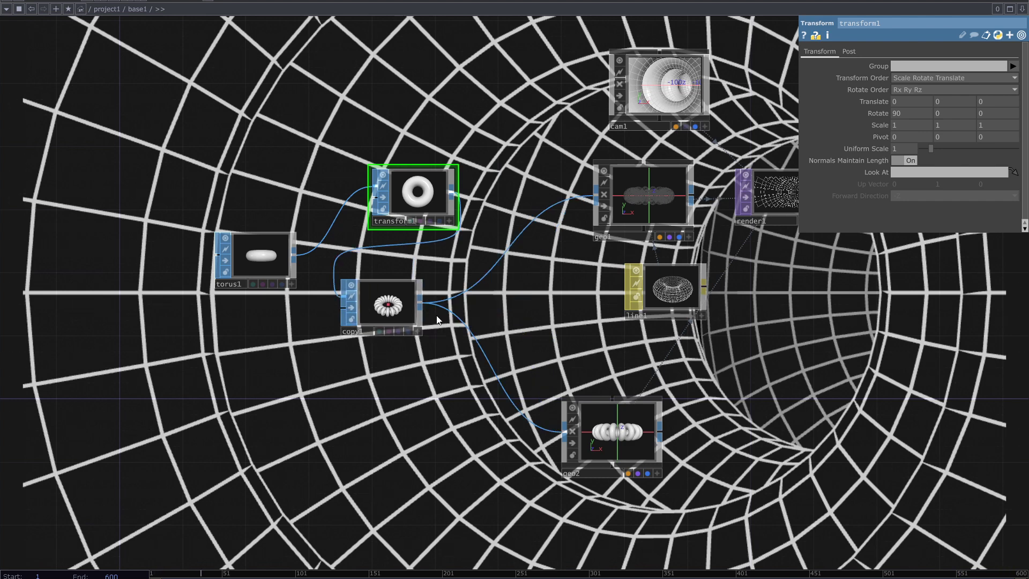
{"action": "scroll", "coordinate": [465, 316], "scroll_direction": "up", "scroll_amount": 3}
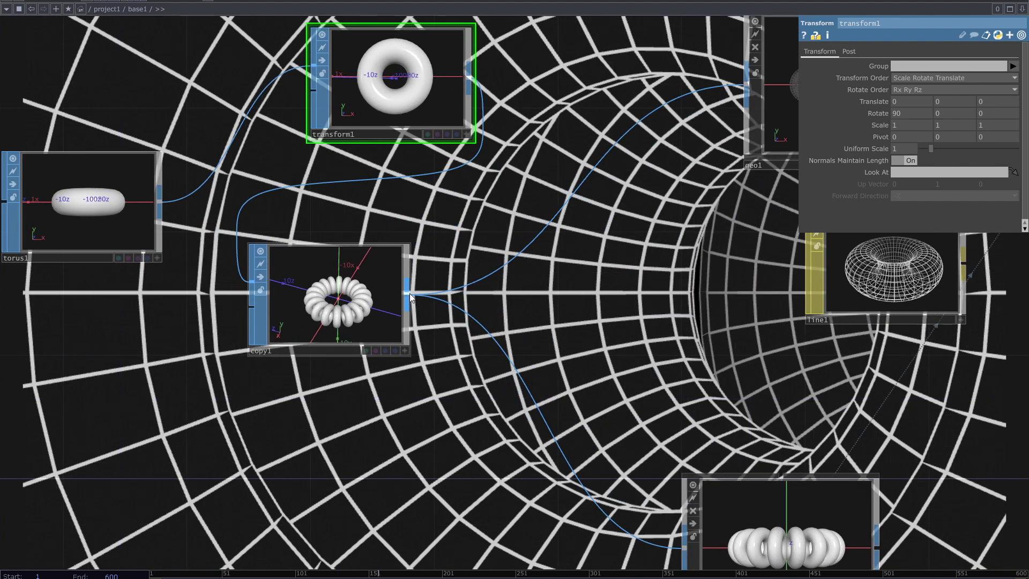
Insert a Null SOP between copy1 and the two Geometry COMPs, and turn off render1's background display.
{"action": "right_click", "coordinate": [408, 293]}
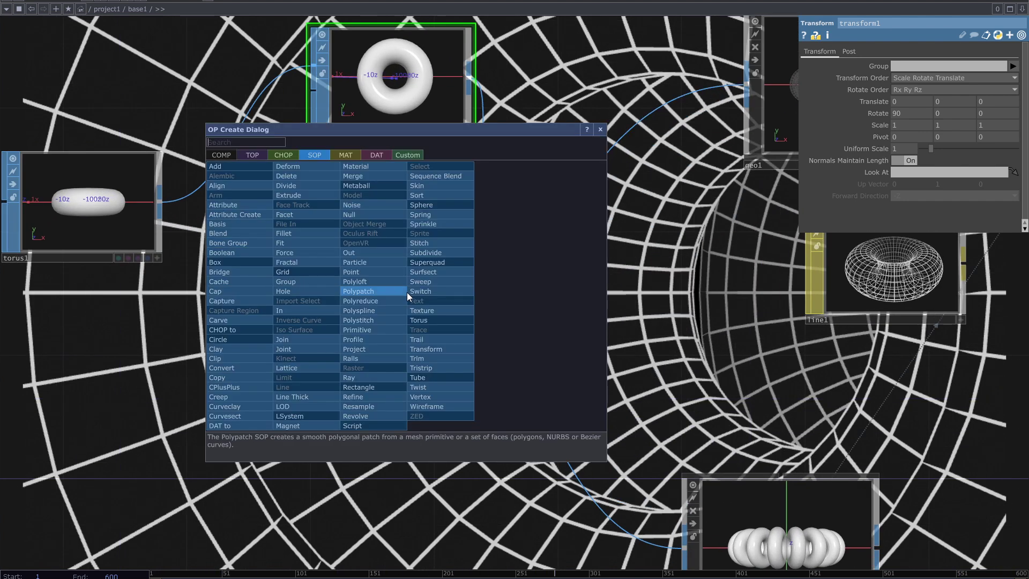
{"action": "type", "text": "nul"}
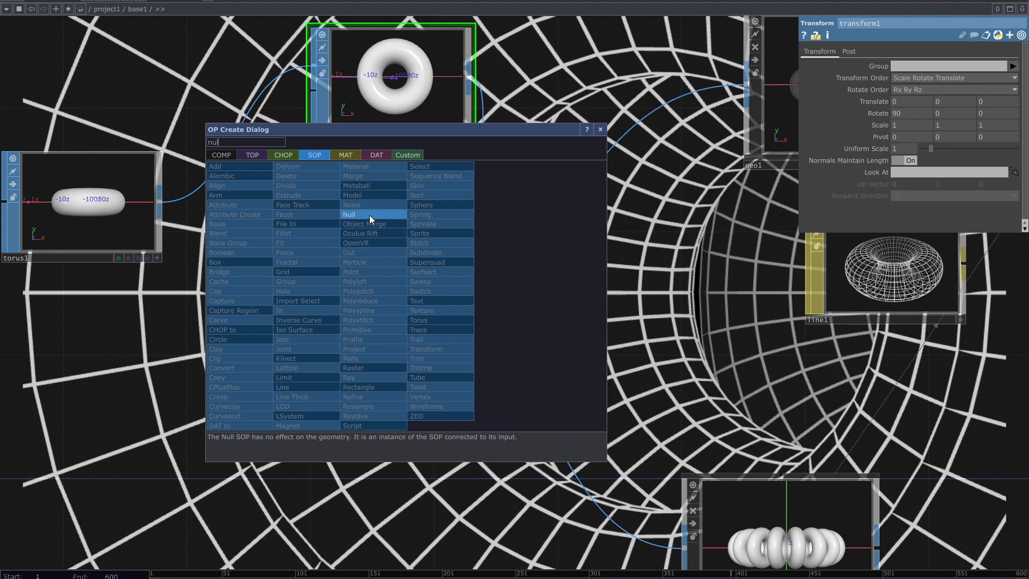
{"action": "left_click", "coordinate": [368, 214]}
{"action": "left_click", "coordinate": [559, 314]}
{"action": "scroll", "coordinate": [558, 314], "scroll_direction": "down", "scroll_amount": 3}
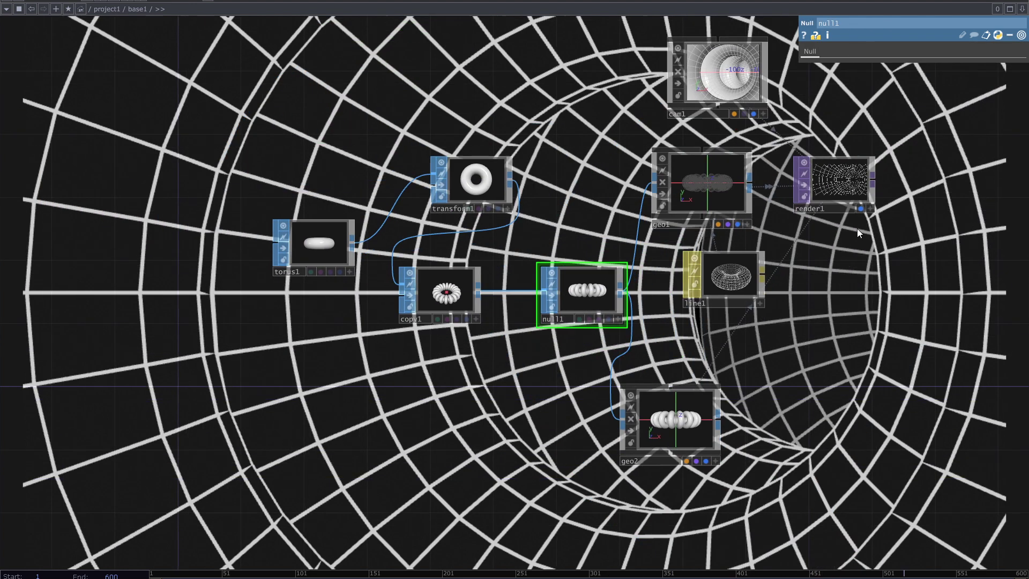
{"action": "left_click", "coordinate": [859, 208]}
{"action": "scroll", "coordinate": [478, 397], "scroll_direction": "up", "scroll_amount": 3}
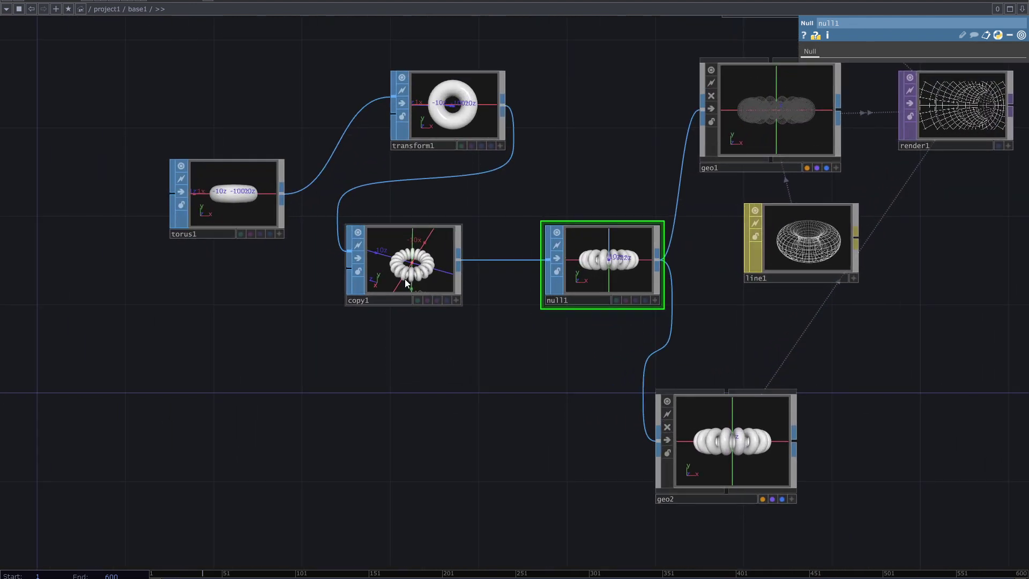
Move copy1 below torus1 and insert a Transform SOP between copy1 and null1.
{"action": "left_click_drag", "start_coordinate": [406, 282], "coordinate": [297, 349]}
{"action": "right_click", "coordinate": [393, 324]}
{"action": "left_click", "coordinate": [401, 315]}
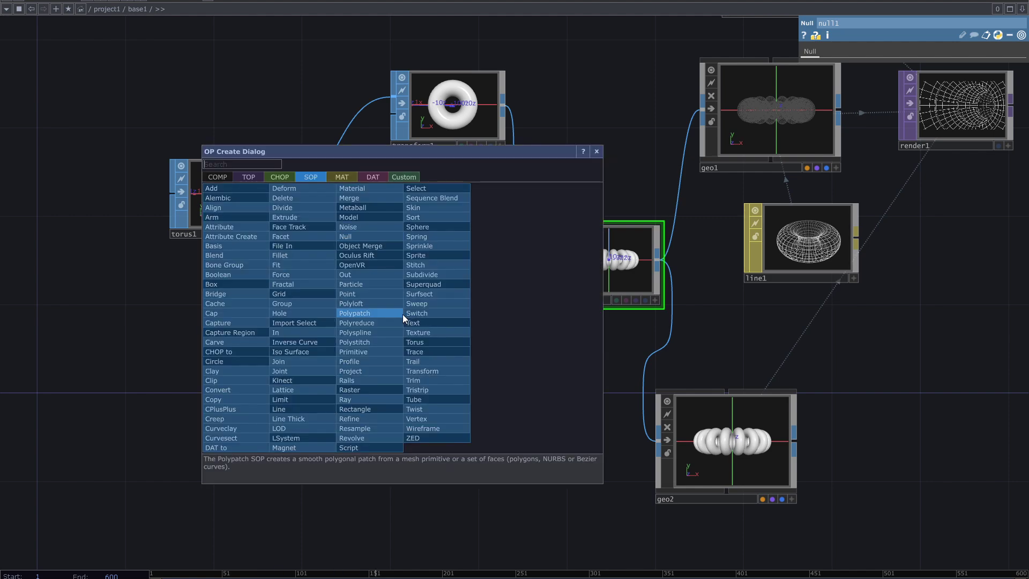
{"action": "left_click", "coordinate": [422, 370]}
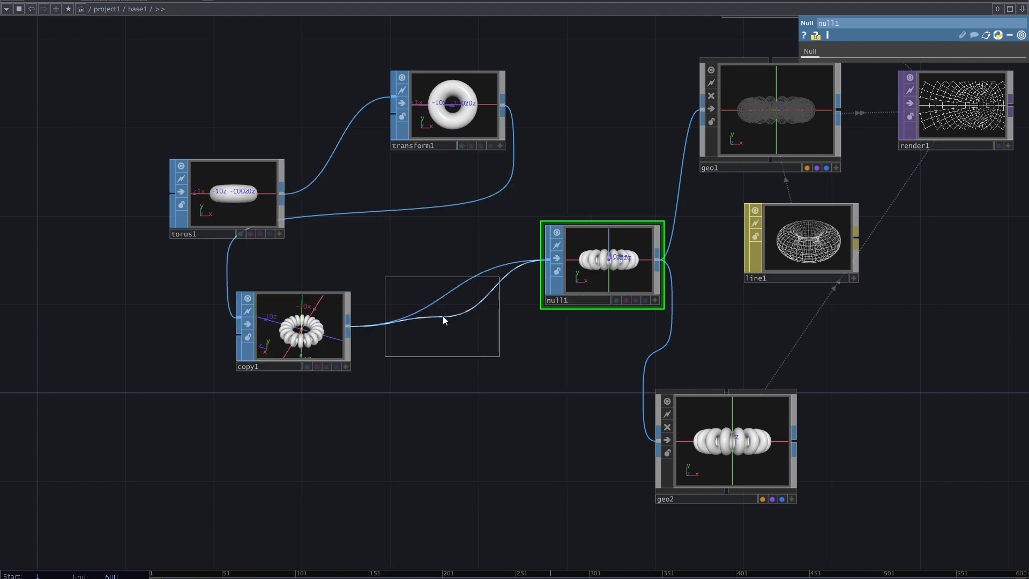
{"action": "left_click", "coordinate": [442, 319]}
{"action": "scroll", "coordinate": [548, 360], "scroll_direction": "up", "scroll_amount": 2}
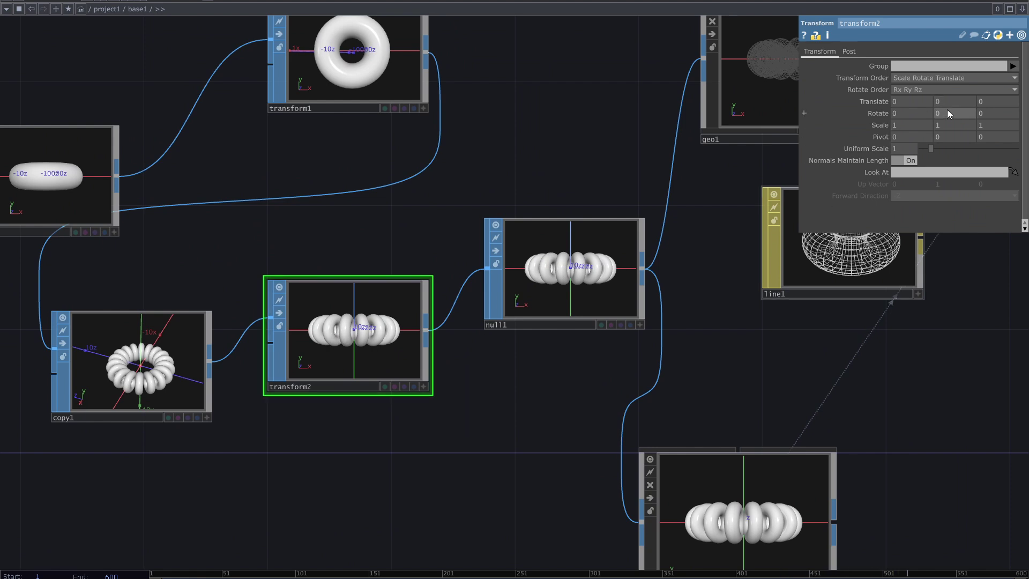
Drive transform2's Y rotation with the expression absTime.seconds*10 and check the render1 image up close.
{"action": "middle_click_drag", "start_coordinate": [946, 101], "coordinate": [944, 120]}
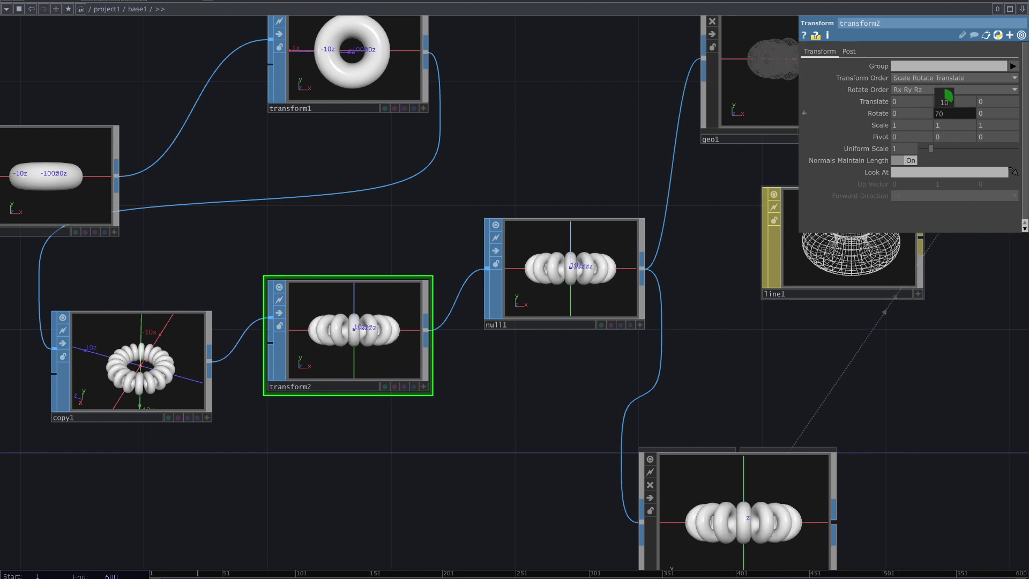
{"action": "left_click", "coordinate": [879, 113]}
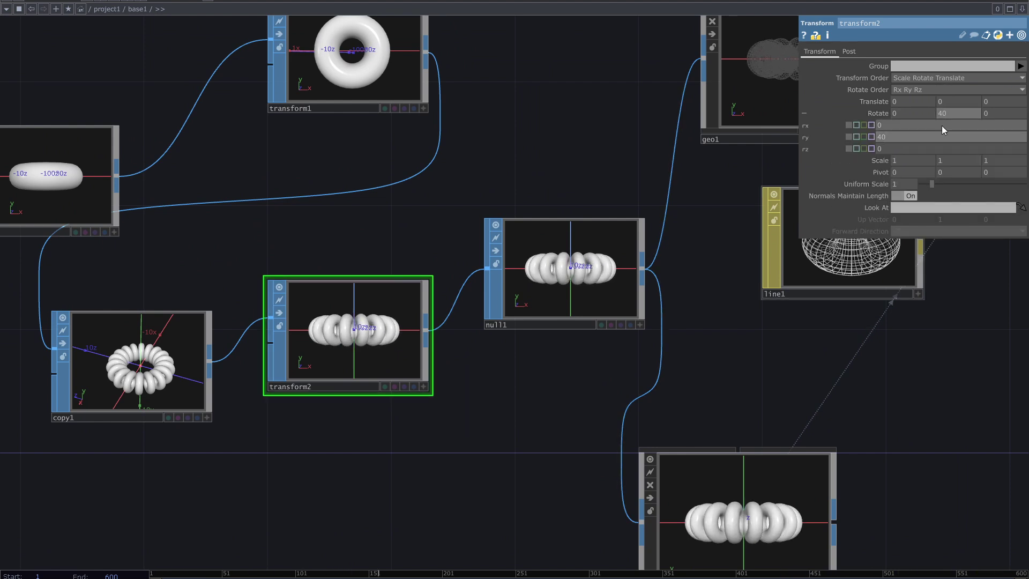
{"action": "type", "text": "abs"}
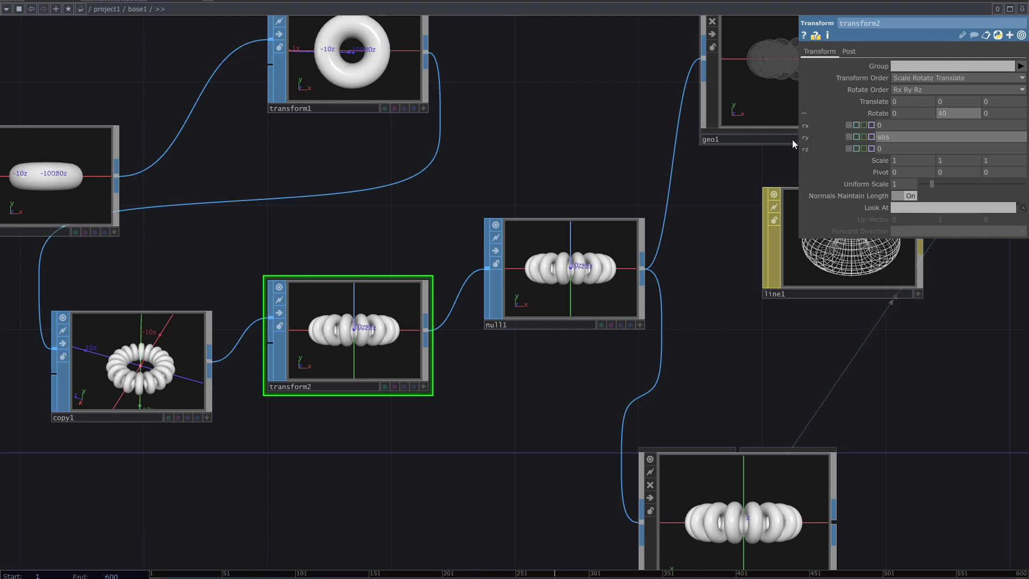
{"action": "type", "text": "Time.seconds*10"}
{"action": "key", "text": "Return"}
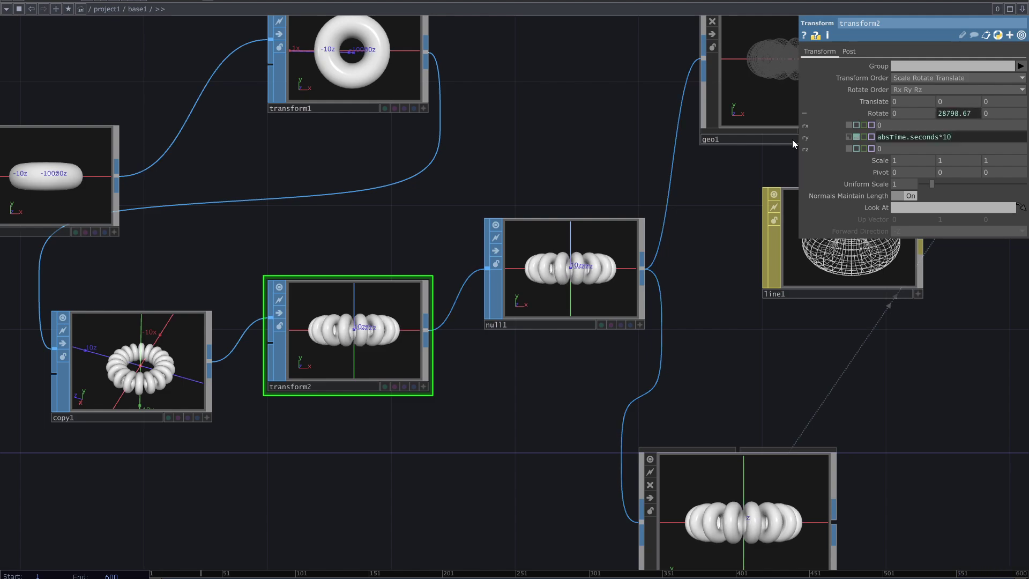
{"action": "left_click_drag", "start_coordinate": [852, 372], "coordinate": [617, 396]}
{"action": "left_click_drag", "start_coordinate": [754, 338], "coordinate": [568, 389]}
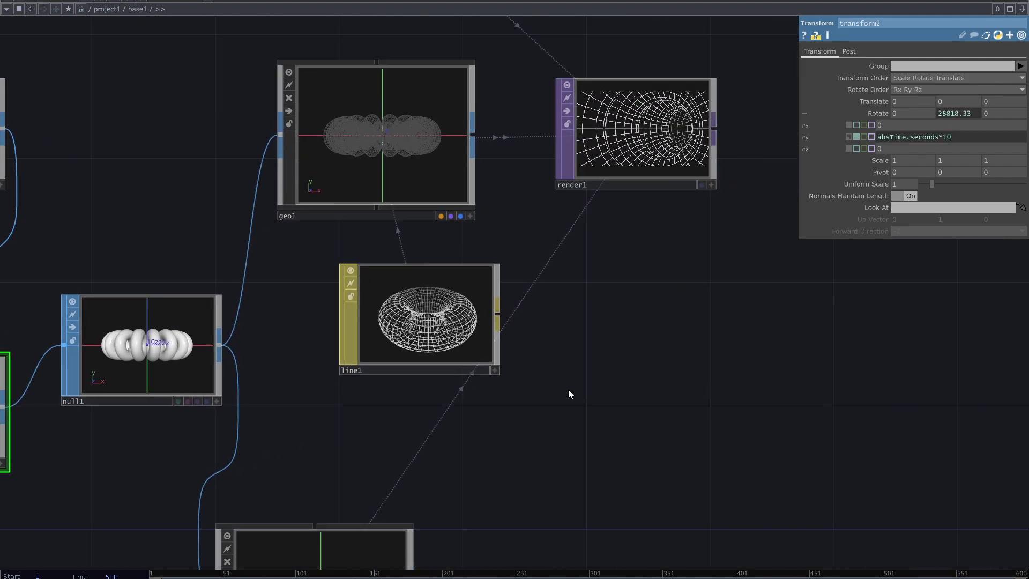
{"action": "left_click_drag", "start_coordinate": [613, 354], "coordinate": [525, 451]}
{"action": "scroll", "coordinate": [564, 248], "scroll_direction": "up", "scroll_amount": 5}
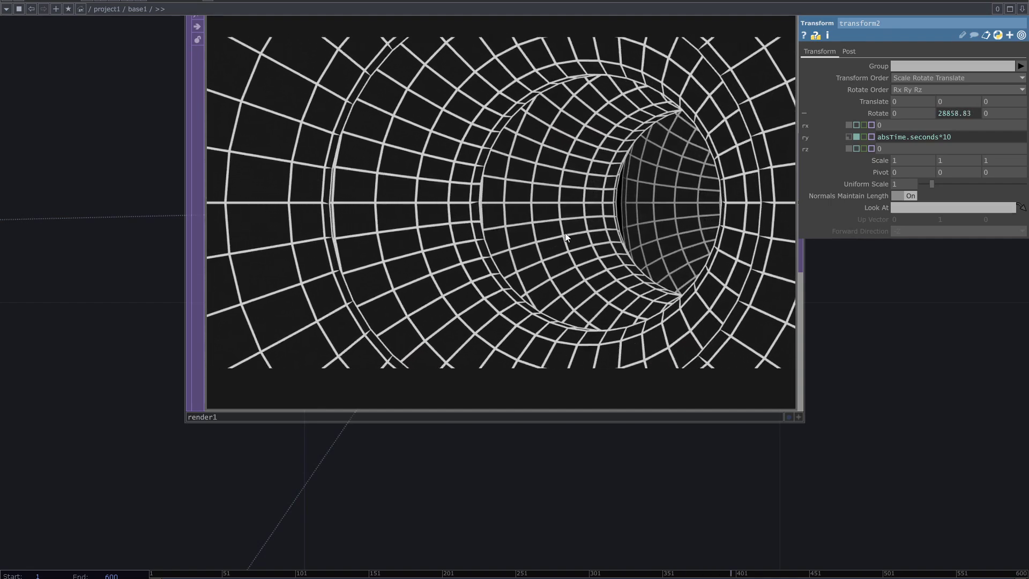
Move torus1 up and away from transform1 to make room in the chain.
{"action": "scroll", "coordinate": [565, 241], "scroll_direction": "down", "scroll_amount": 1}
{"action": "scroll", "coordinate": [568, 256], "scroll_direction": "down", "scroll_amount": 4}
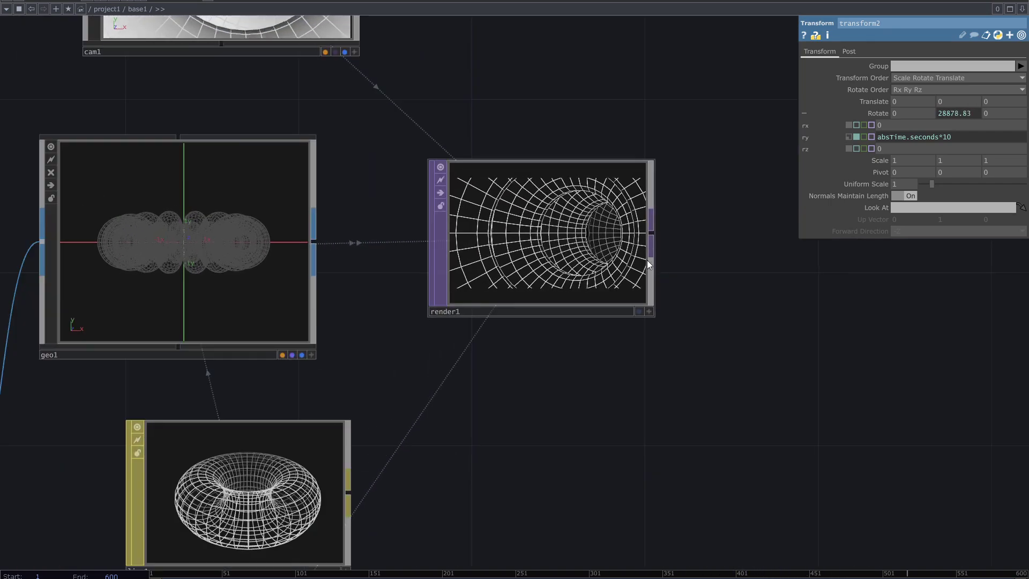
{"action": "scroll", "coordinate": [695, 277], "scroll_direction": "down", "scroll_amount": 3}
{"action": "left_click_drag", "start_coordinate": [616, 377], "coordinate": [731, 339]}
{"action": "scroll", "coordinate": [728, 342], "scroll_direction": "down", "scroll_amount": 3}
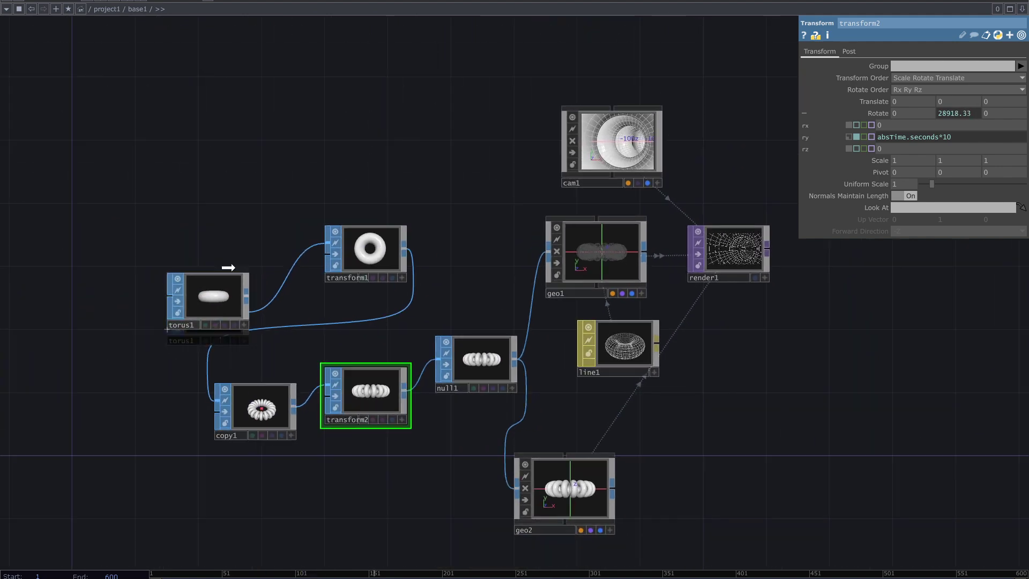
{"action": "left_click_drag", "start_coordinate": [223, 276], "coordinate": [250, 157]}
{"action": "scroll", "coordinate": [366, 202], "scroll_direction": "up", "scroll_amount": 3}
{"action": "mouse_move", "coordinate": [281, 205]}
{"action": "left_mouse_down"}
{"action": "mouse_move", "coordinate": [362, 228]}
{"action": "mouse_move", "coordinate": [266, 216]}
{"action": "left_mouse_up"}
Insert a Noise SOP between torus1 and transform1.
{"action": "right_click", "coordinate": [315, 215]}
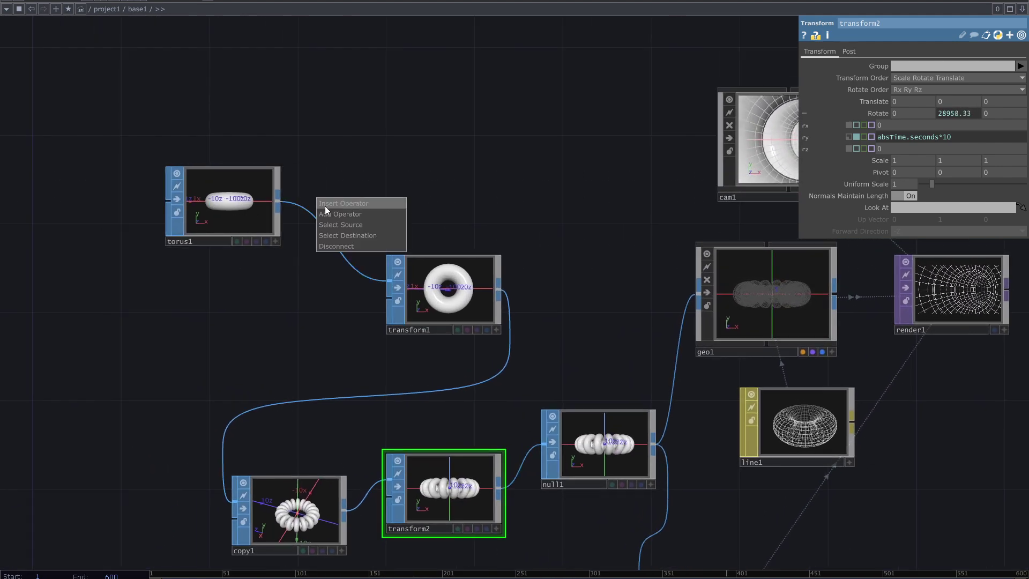
{"action": "left_click", "coordinate": [325, 206]}
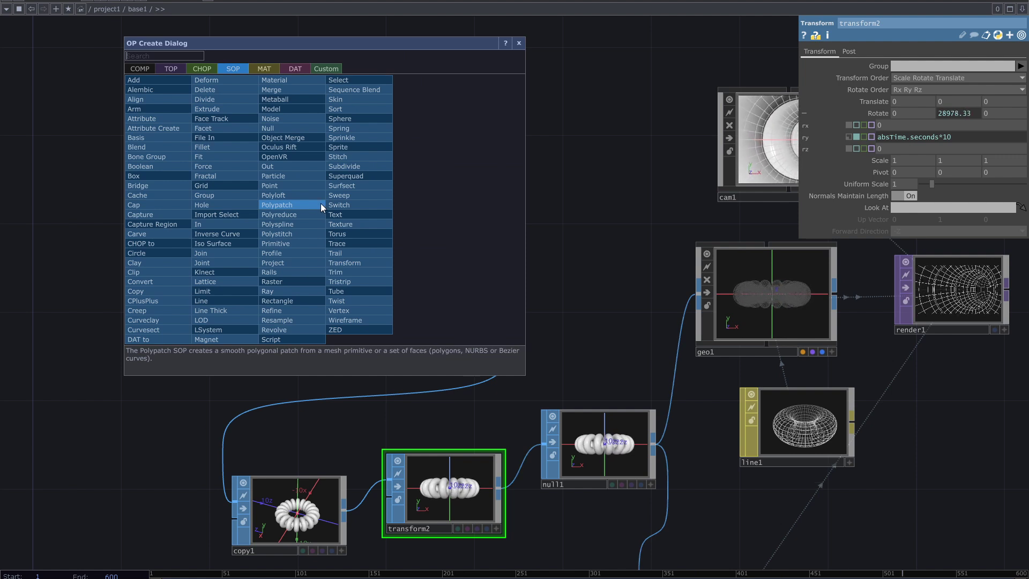
{"action": "type", "text": "m"}
{"action": "key", "text": "BackSpace"}
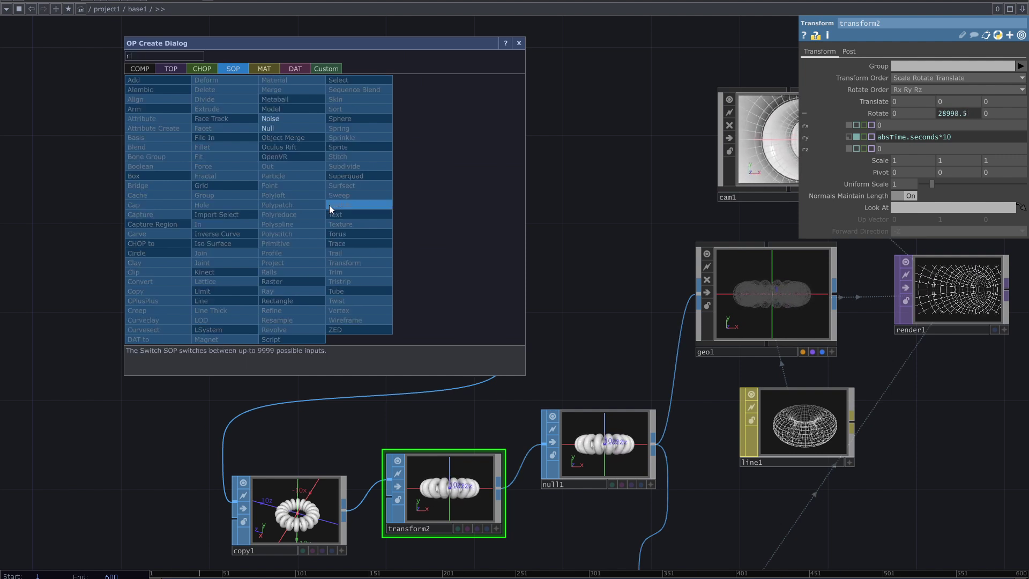
{"action": "type", "text": "noi"}
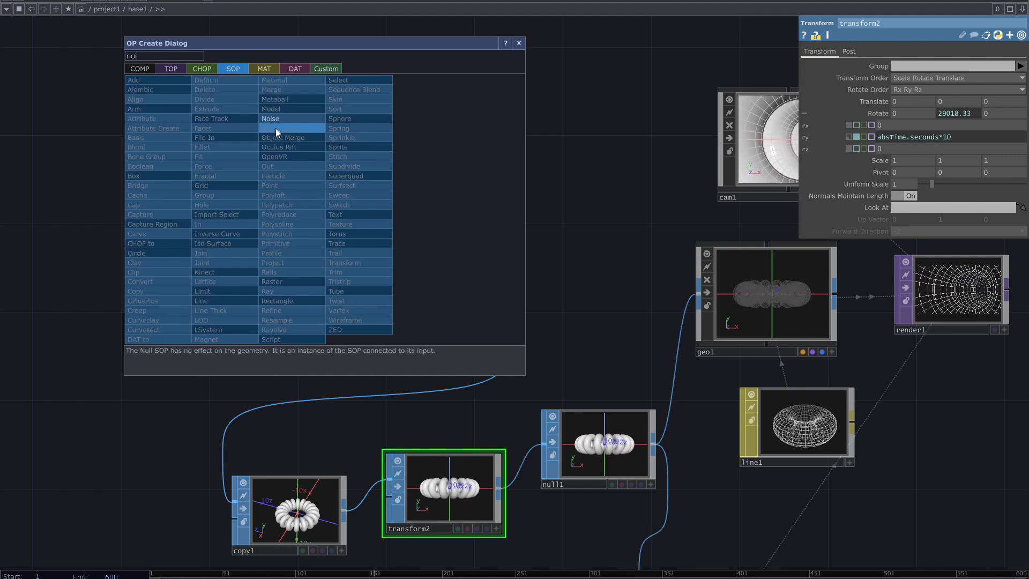
{"action": "left_click", "coordinate": [275, 121]}
{"action": "left_click", "coordinate": [333, 215]}
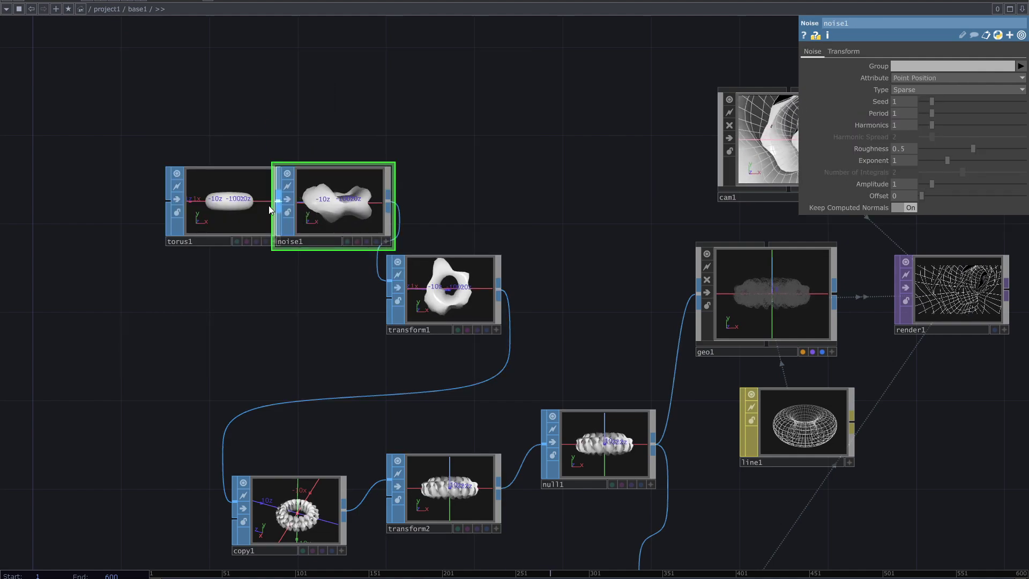
Line up torus1 and noise1 in a row in front of transform1.
{"action": "left_click_drag", "start_coordinate": [273, 207], "coordinate": [230, 274]}
{"action": "left_click_drag", "start_coordinate": [338, 244], "coordinate": [316, 332]}
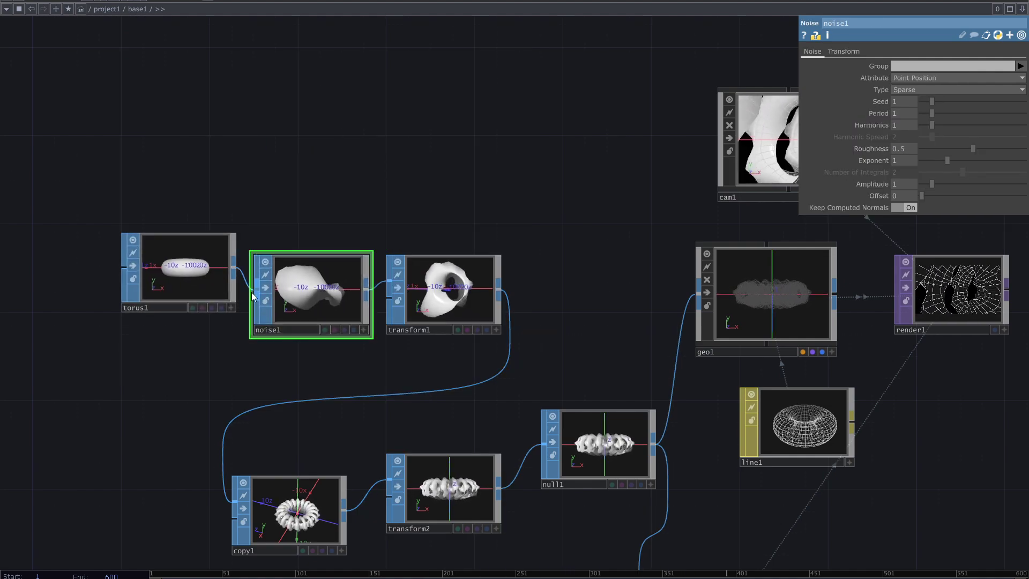
{"action": "left_click_drag", "start_coordinate": [199, 276], "coordinate": [199, 299]}
{"action": "left_click_drag", "start_coordinate": [416, 206], "coordinate": [317, 213]}
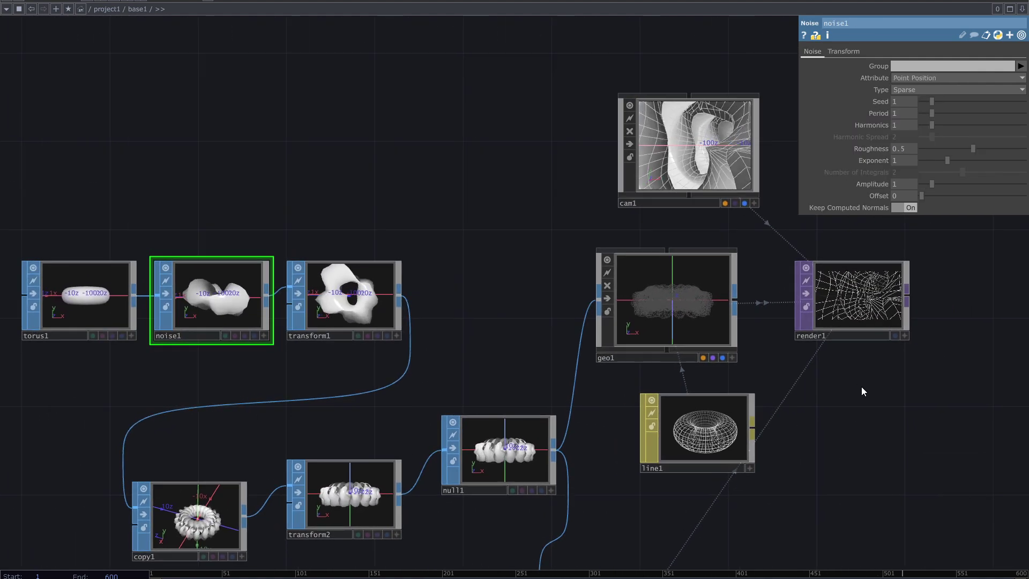
Set noise1's exponent to 0.19 and amplitude to 0.11, and check the distortion in the render1 image.
{"action": "scroll", "coordinate": [911, 386], "scroll_direction": "up", "scroll_amount": 5}
{"action": "left_click_drag", "start_coordinate": [917, 374], "coordinate": [777, 492]}
{"action": "scroll", "coordinate": [802, 307], "scroll_direction": "up", "scroll_amount": 3}
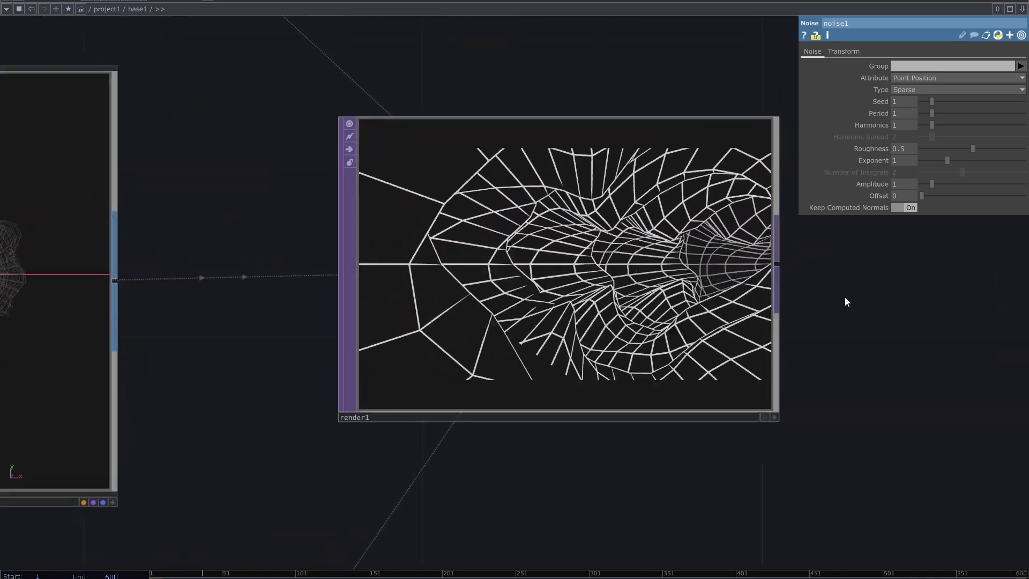
{"action": "scroll", "coordinate": [841, 298], "scroll_direction": "up", "scroll_amount": 3}
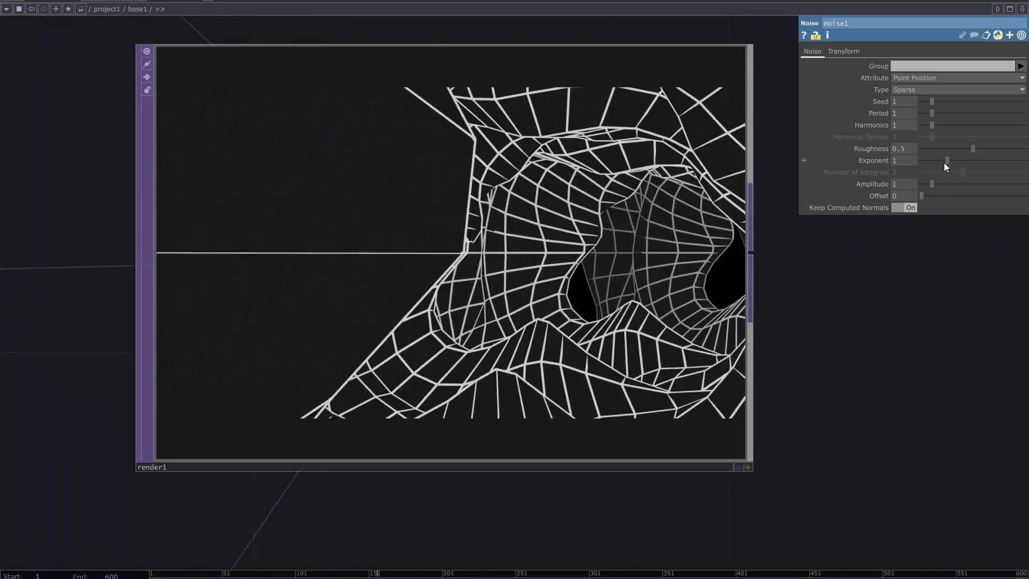
{"action": "left_click_drag", "start_coordinate": [943, 163], "coordinate": [922, 181]}
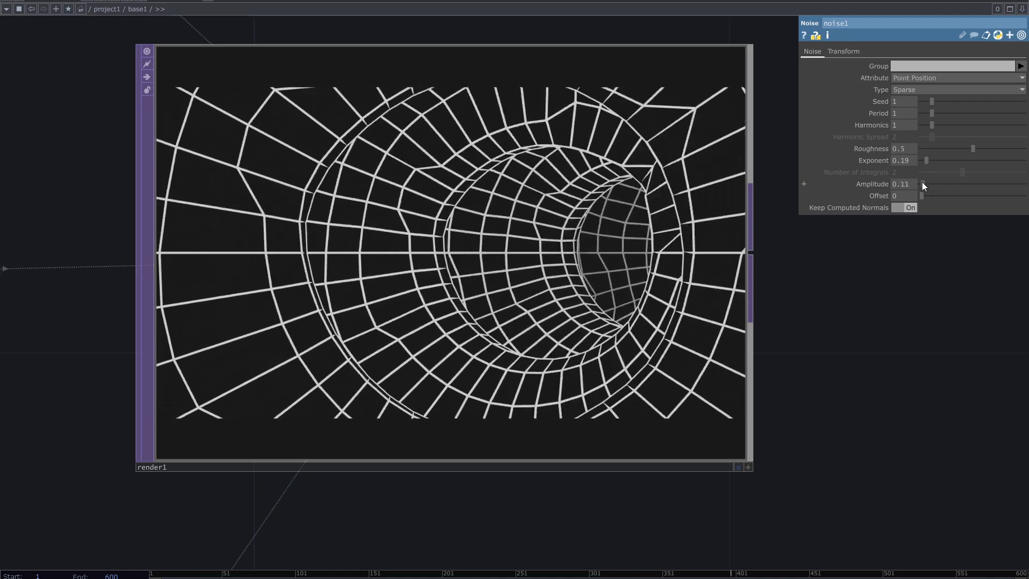
{"action": "left_click_drag", "start_coordinate": [880, 288], "coordinate": [889, 292]}
{"action": "scroll", "coordinate": [887, 289], "scroll_direction": "up", "scroll_amount": 5}
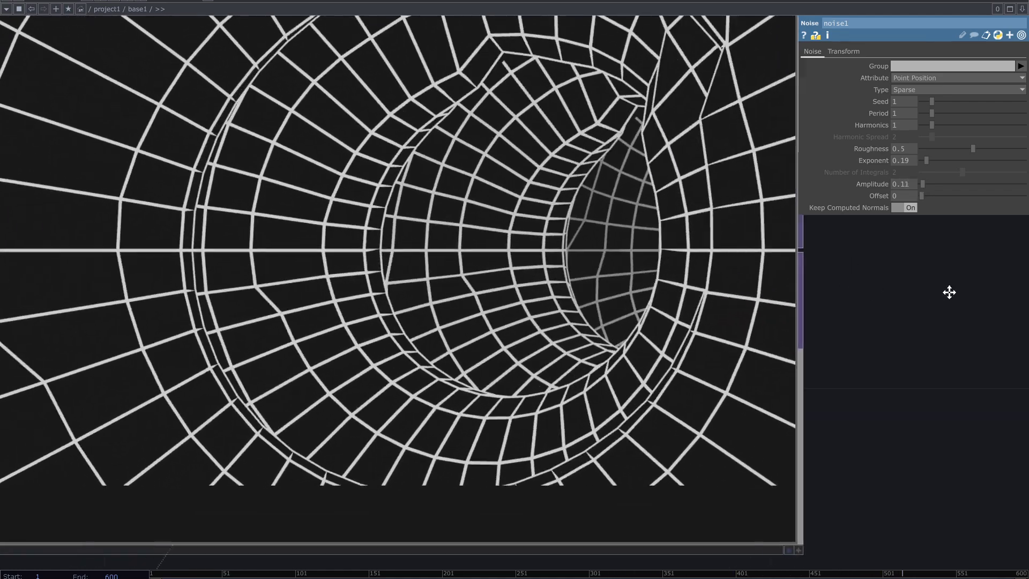
{"action": "scroll", "coordinate": [915, 297], "scroll_direction": "down", "scroll_amount": 10}
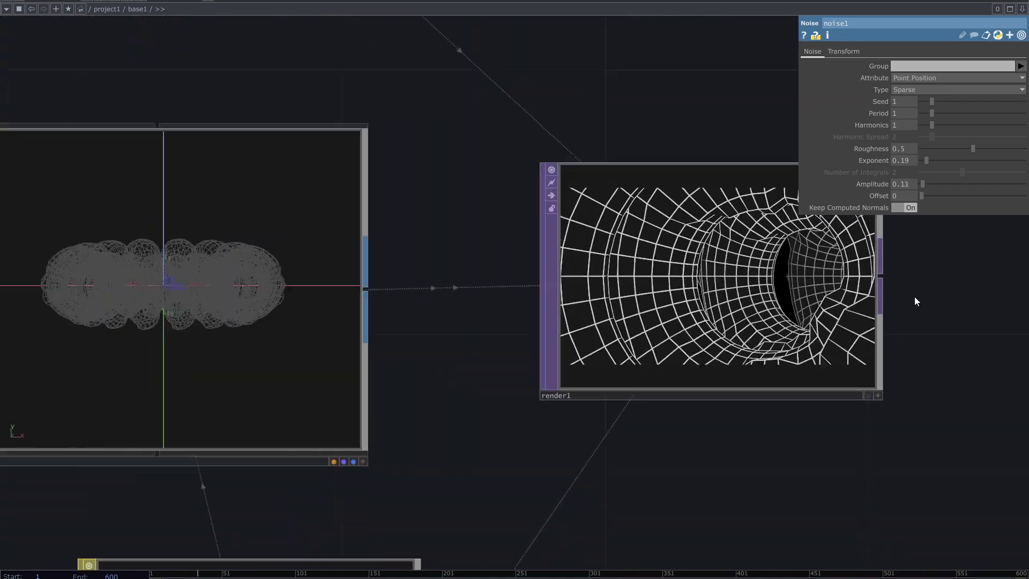
Move transform2 below copy1 and insert a Noise SOP between transform2 and null1.
{"action": "left_click_drag", "start_coordinate": [792, 413], "coordinate": [782, 316]}
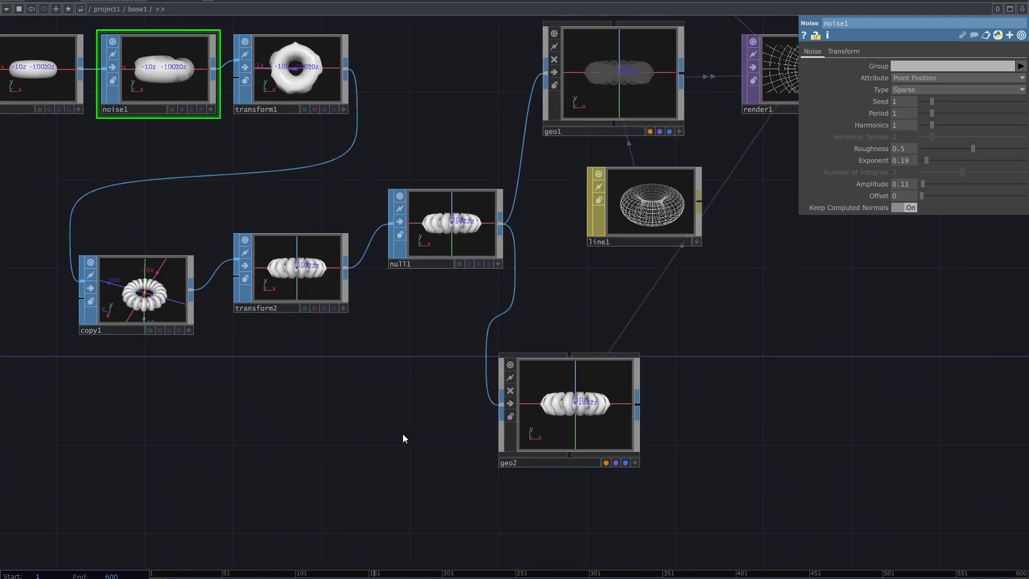
{"action": "left_click_drag", "start_coordinate": [401, 432], "coordinate": [448, 377]}
{"action": "left_click_drag", "start_coordinate": [346, 239], "coordinate": [243, 363]}
{"action": "right_click", "coordinate": [341, 329]}
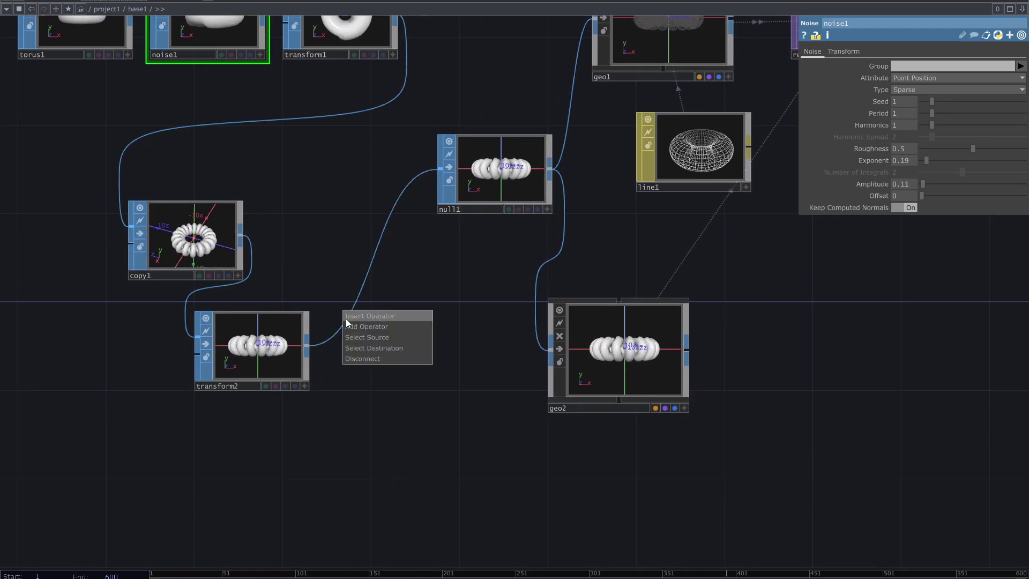
{"action": "left_click", "coordinate": [348, 317]}
{"action": "type", "text": "noi"}
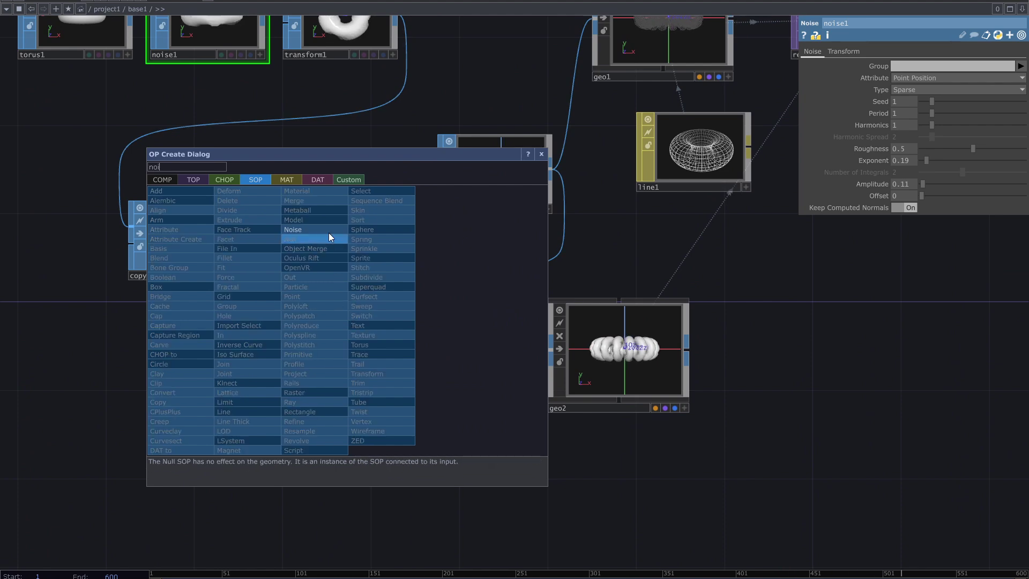
{"action": "left_click", "coordinate": [329, 230]}
{"action": "left_click", "coordinate": [419, 292]}
Set noise2's amplitude to 0.22 and period to 3.14 while checking the render1 image.
{"action": "left_click_drag", "start_coordinate": [739, 372], "coordinate": [546, 574]}
{"action": "scroll", "coordinate": [695, 247], "scroll_direction": "up", "scroll_amount": 5}
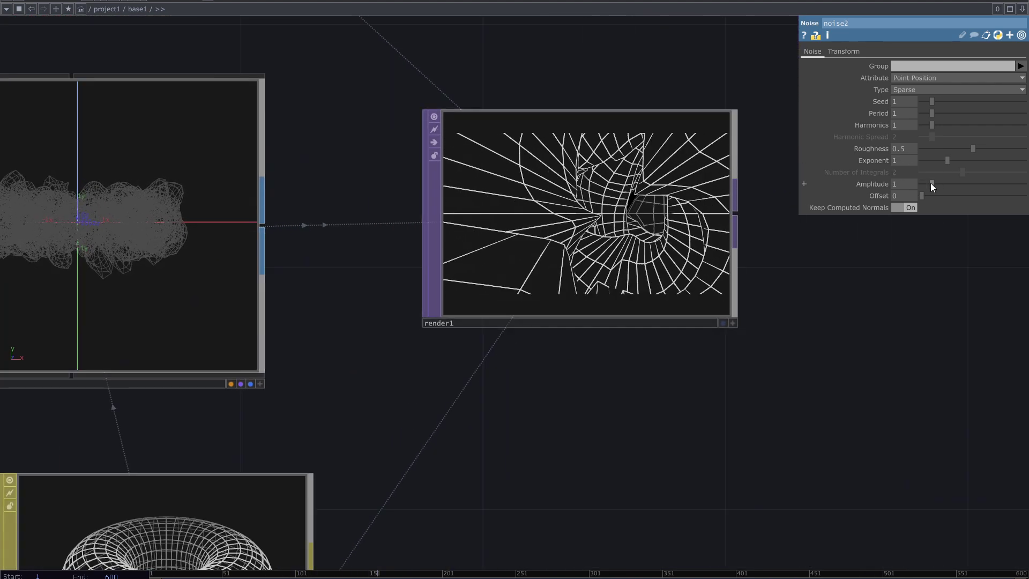
{"action": "left_click_drag", "start_coordinate": [931, 184], "coordinate": [922, 185]}
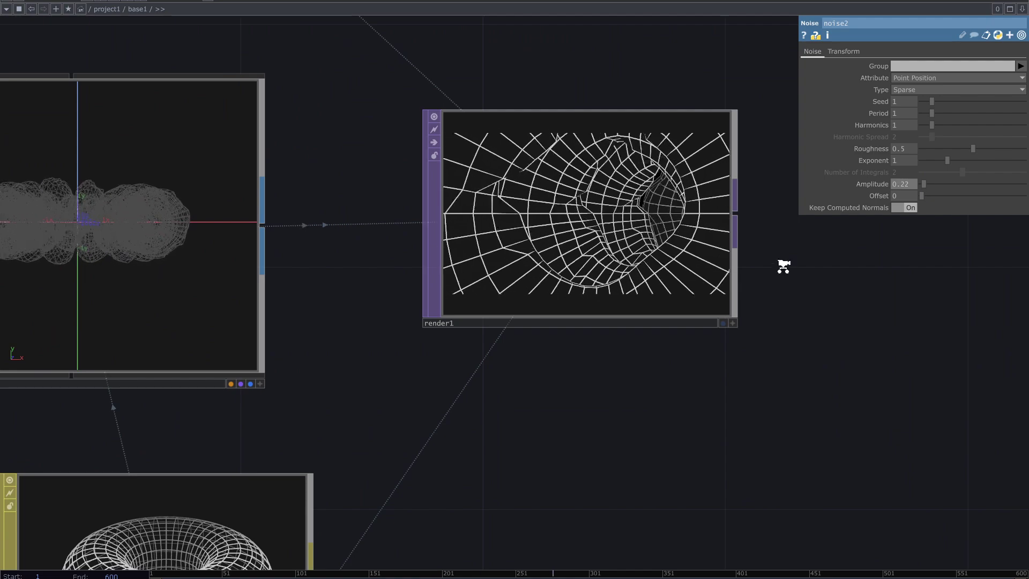
{"action": "scroll", "coordinate": [780, 264], "scroll_direction": "up", "scroll_amount": 5}
{"action": "left_click_drag", "start_coordinate": [937, 113], "coordinate": [956, 110]}
{"action": "scroll", "coordinate": [834, 364], "scroll_direction": "down", "scroll_amount": 8}
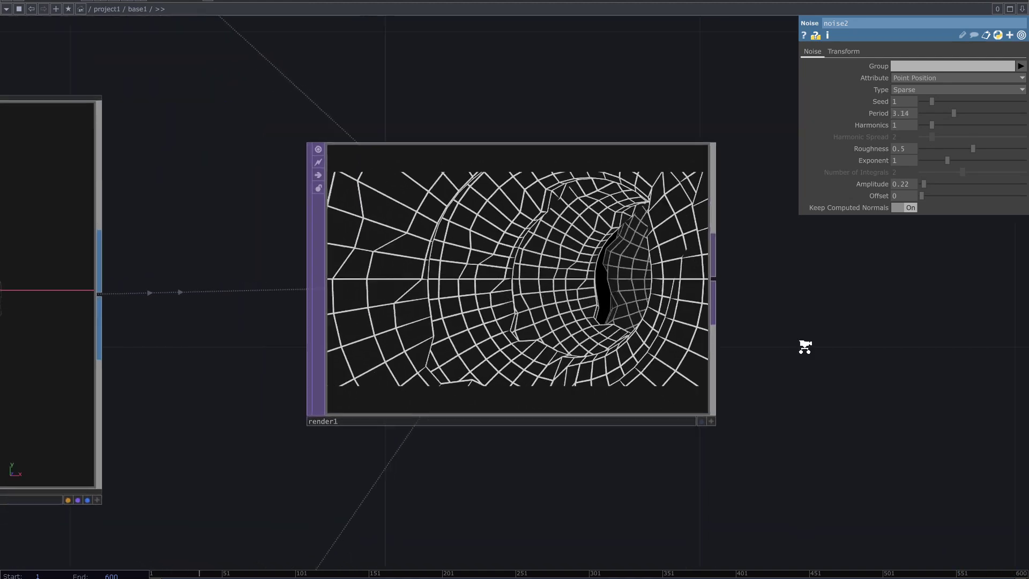
Add an Out TOP fed by render1, leaving space between the two operators.
{"action": "left_click_drag", "start_coordinate": [797, 338], "coordinate": [730, 294]}
{"action": "left_click_drag", "start_coordinate": [809, 321], "coordinate": [463, 286]}
{"action": "scroll", "coordinate": [712, 241], "scroll_direction": "up", "scroll_amount": 3}
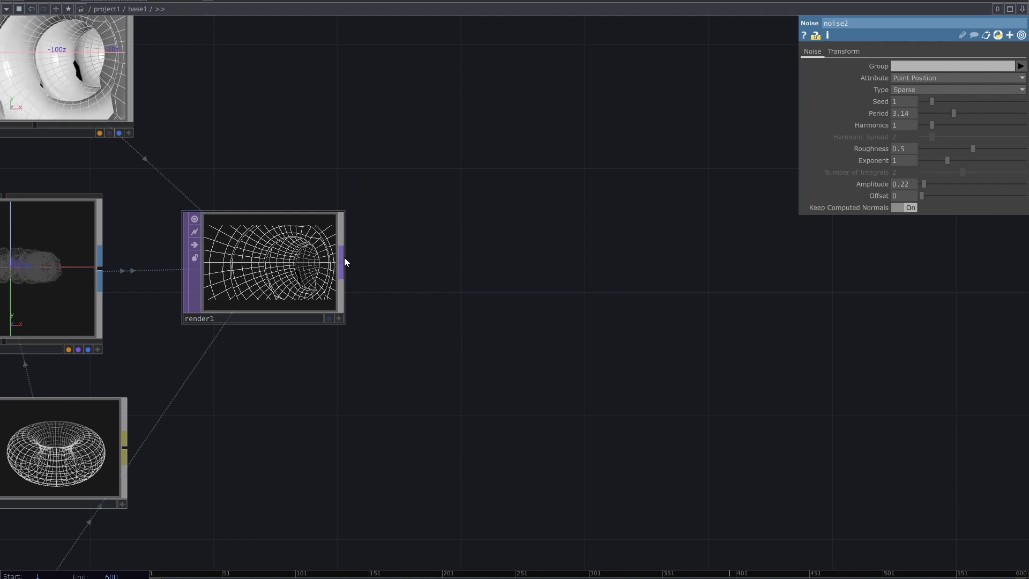
{"action": "right_click", "coordinate": [345, 260]}
{"action": "type", "text": "o"}
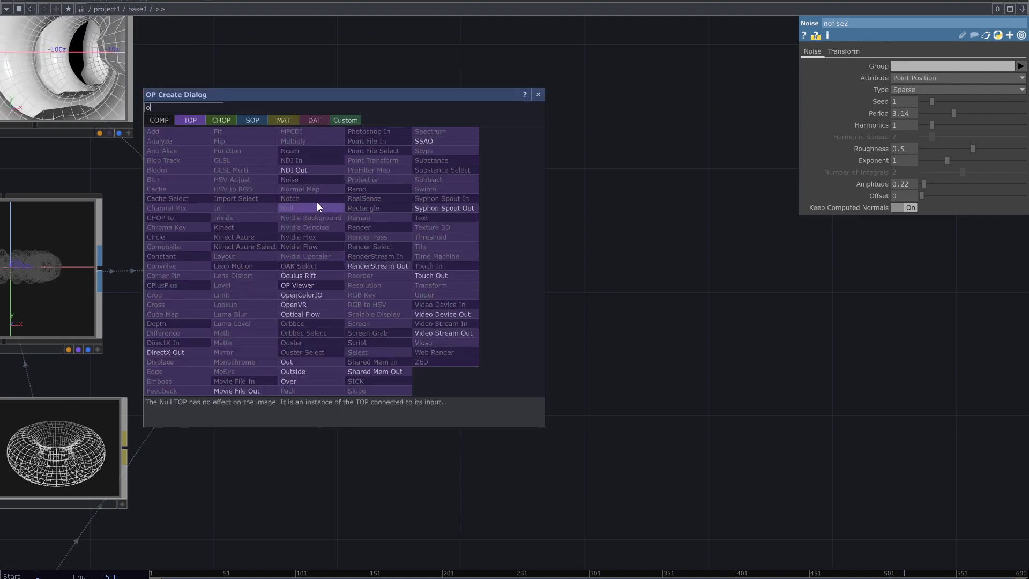
{"action": "left_click", "coordinate": [289, 362]}
{"action": "left_click", "coordinate": [668, 268]}
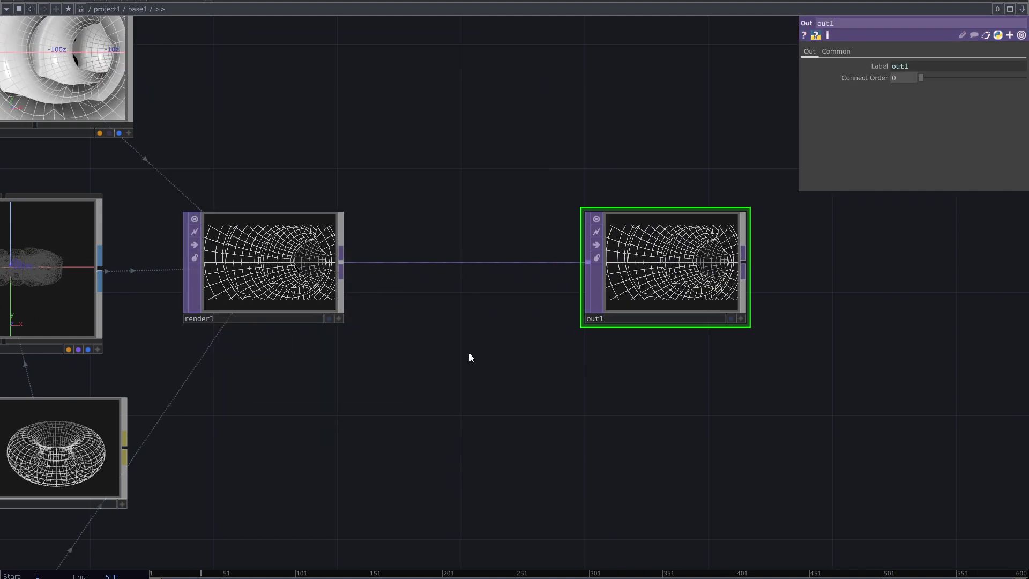
Branch a Ramp TOP off render1's output and place it below the wire to out1.
{"action": "left_click", "coordinate": [349, 270]}
{"action": "left_click", "coordinate": [374, 369]}
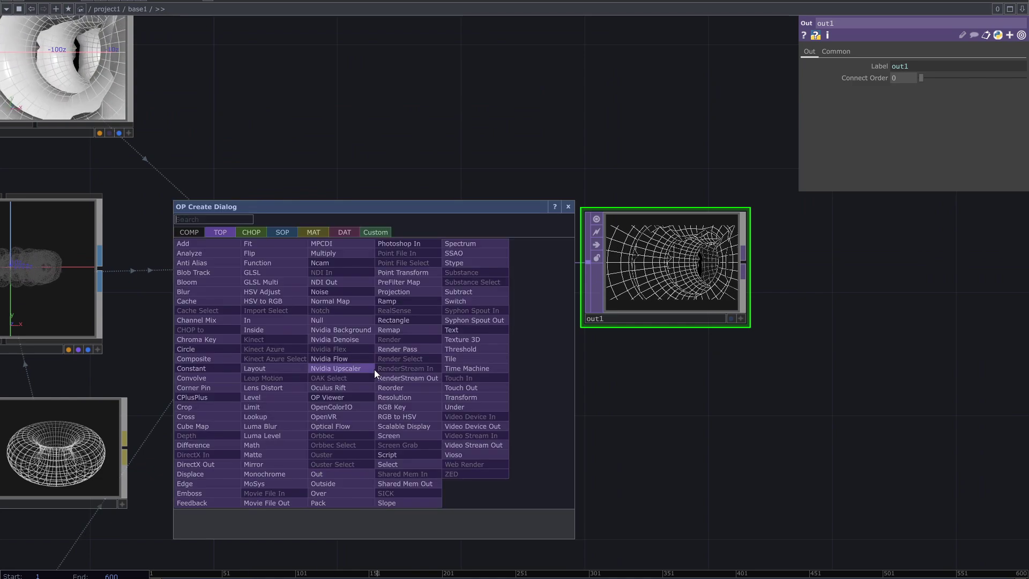
{"action": "type", "text": "ram"}
{"action": "left_click", "coordinate": [399, 301]}
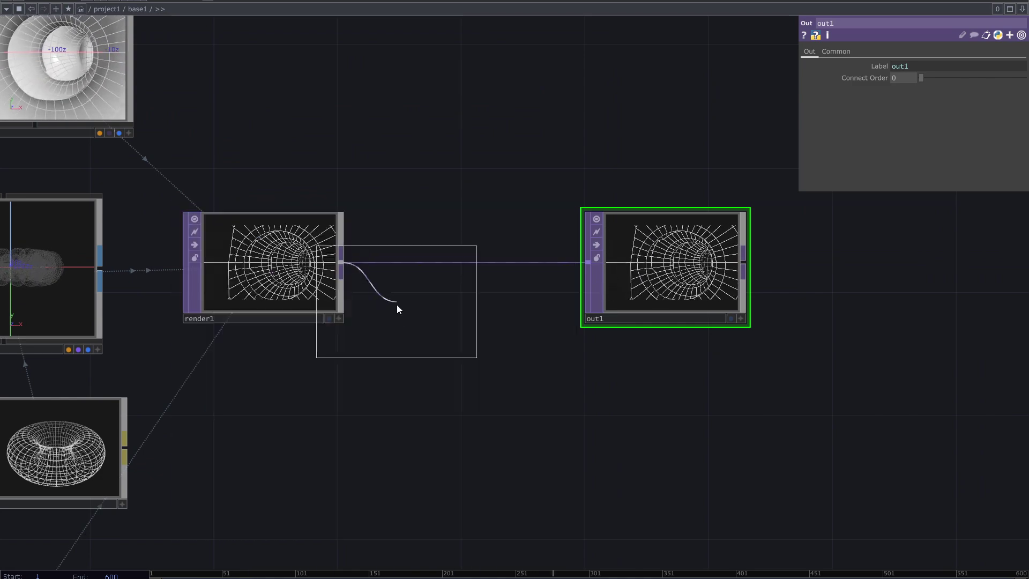
{"action": "left_click", "coordinate": [410, 370]}
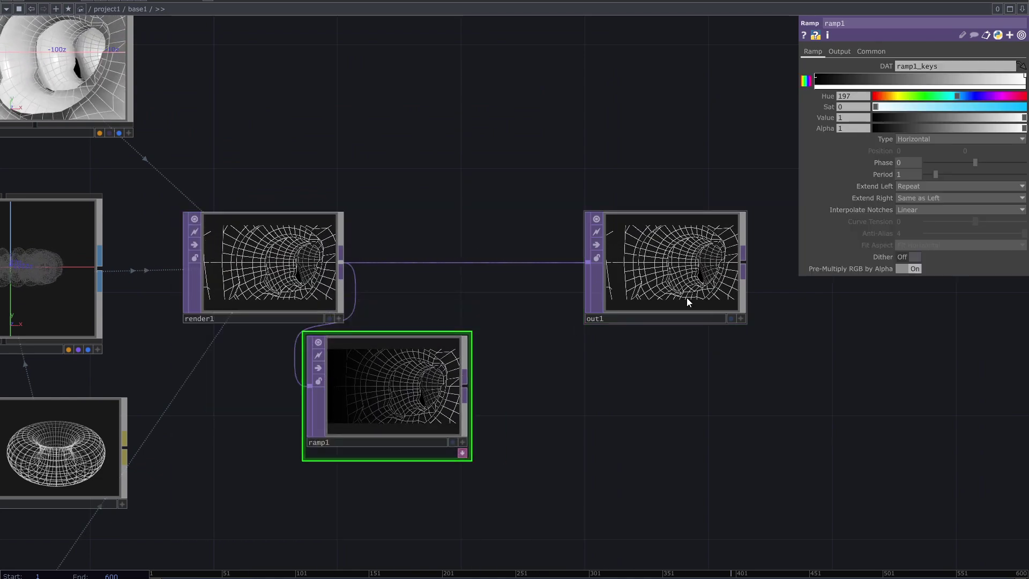
Set ramp1's type to Circular and its left extend mode to Mirror.
{"action": "left_click", "coordinate": [911, 142]}
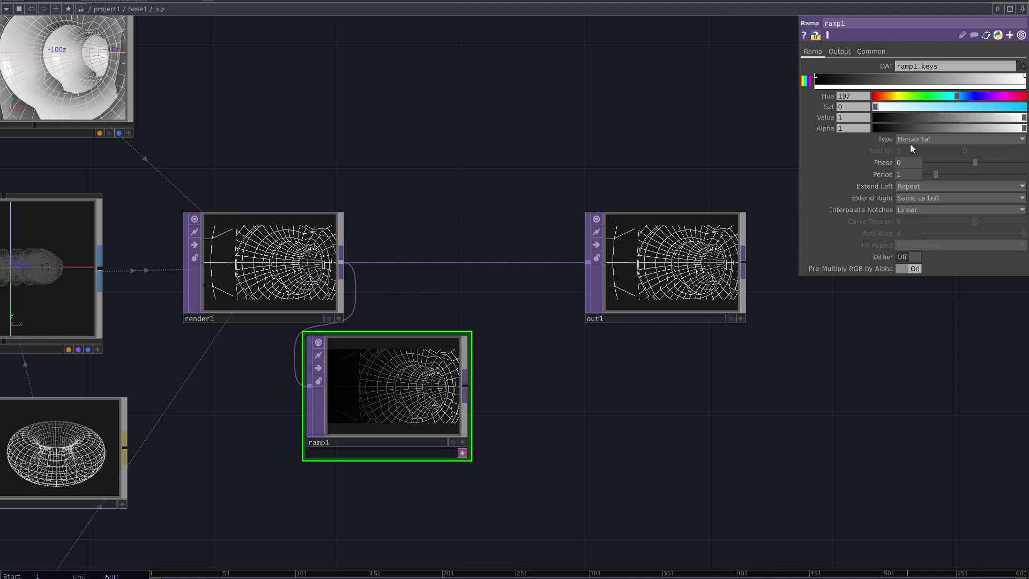
{"action": "left_click", "coordinate": [909, 182]}
{"action": "scroll", "coordinate": [555, 390], "scroll_direction": "up", "scroll_amount": 4}
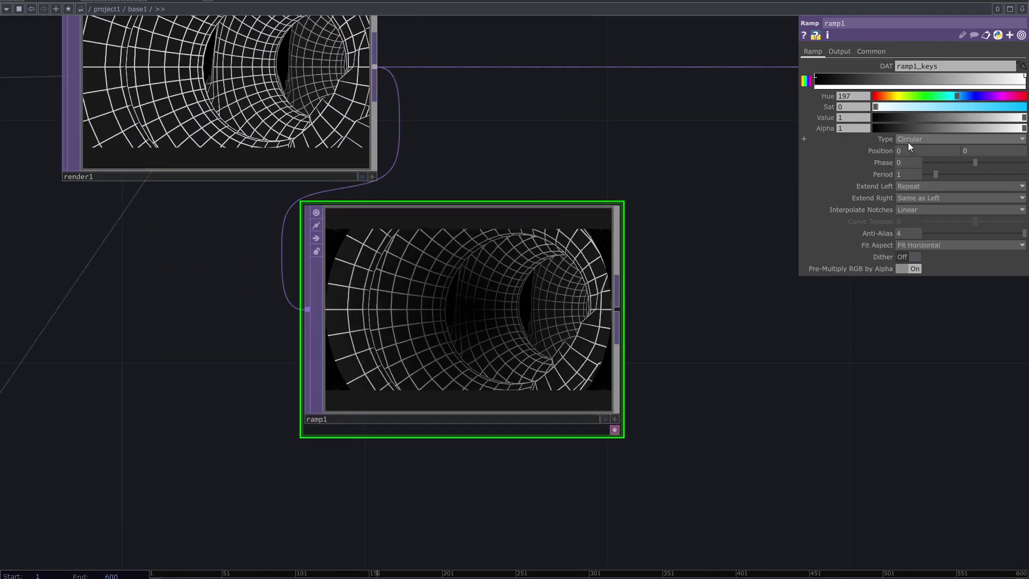
{"action": "left_click", "coordinate": [909, 186]}
{"action": "left_click", "coordinate": [915, 232]}
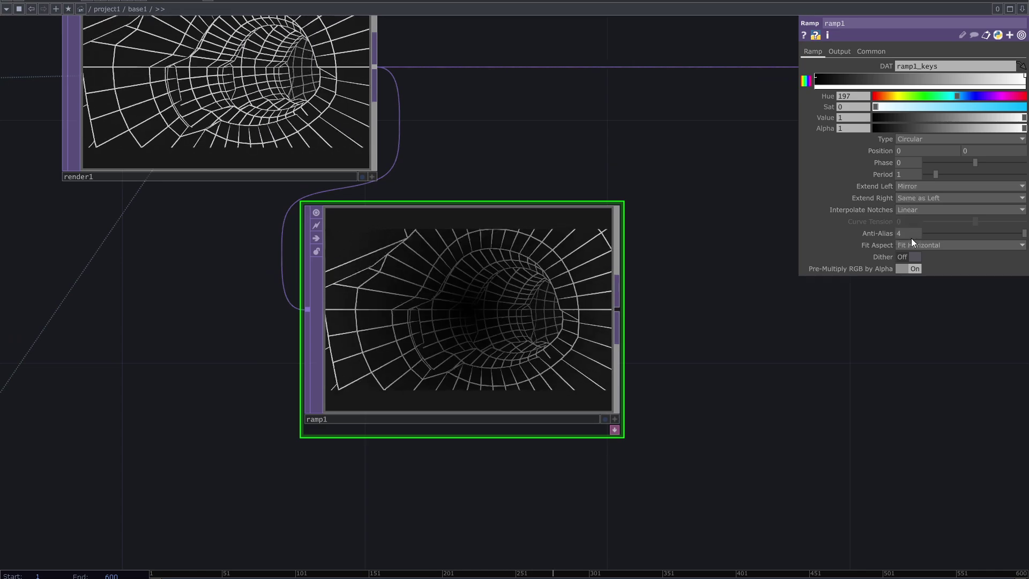
Color ramp1 from white (value 1, hue 210) at the start key to blue (hue 207, saturation 0.946) at the end key.
{"action": "left_click_drag", "start_coordinate": [940, 110], "coordinate": [998, 113]}
{"action": "left_click", "coordinate": [814, 79]}
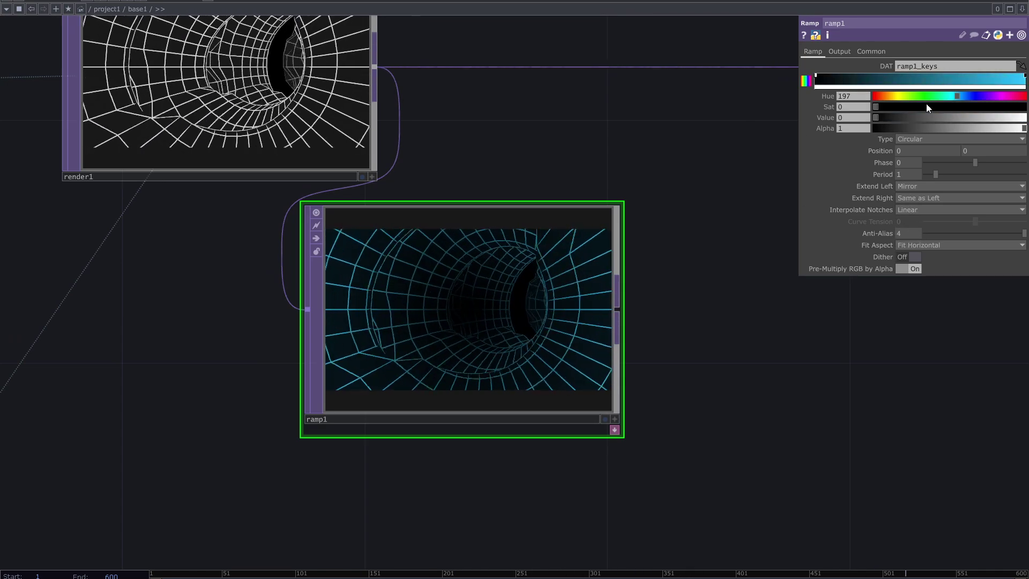
{"action": "left_click_drag", "start_coordinate": [935, 117], "coordinate": [1024, 121]}
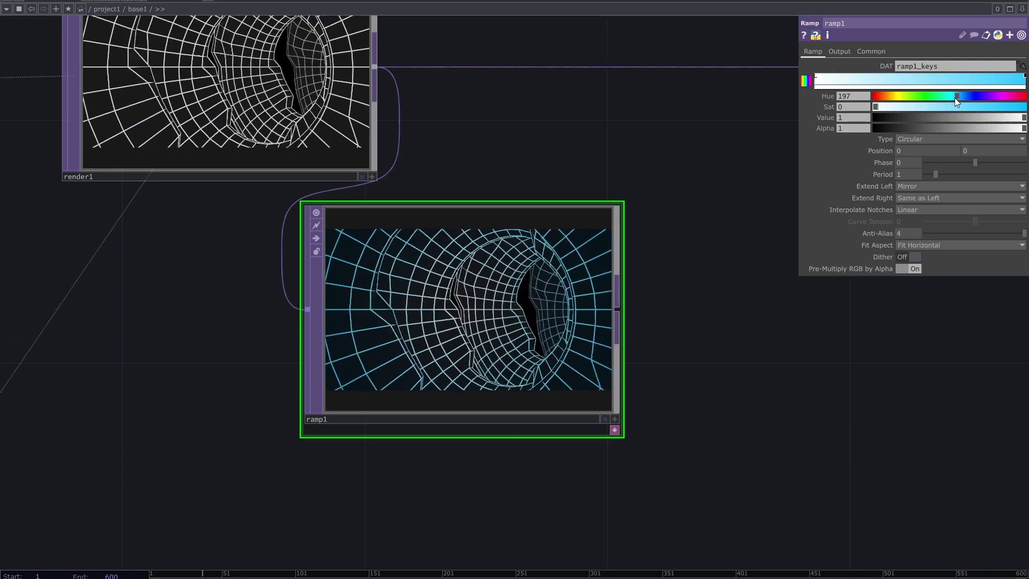
{"action": "left_click_drag", "start_coordinate": [960, 97], "coordinate": [964, 98]}
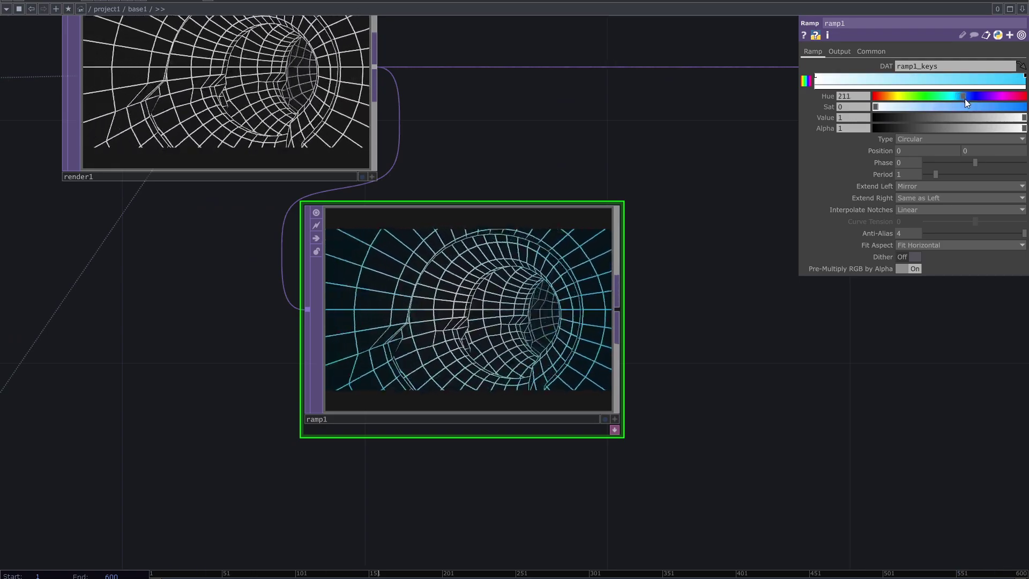
{"action": "left_click_drag", "start_coordinate": [730, 278], "coordinate": [682, 294]}
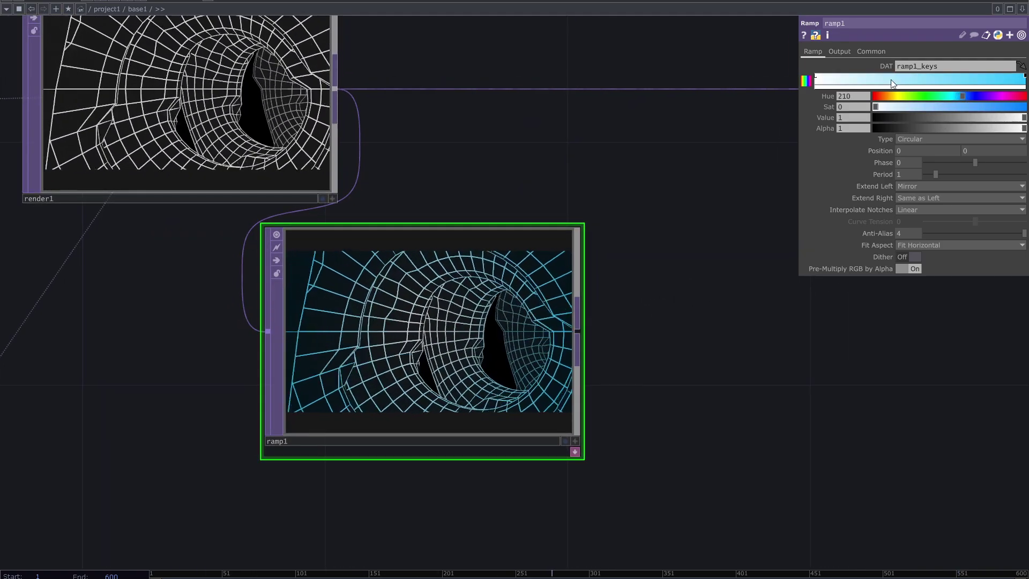
{"action": "left_click", "coordinate": [1020, 83]}
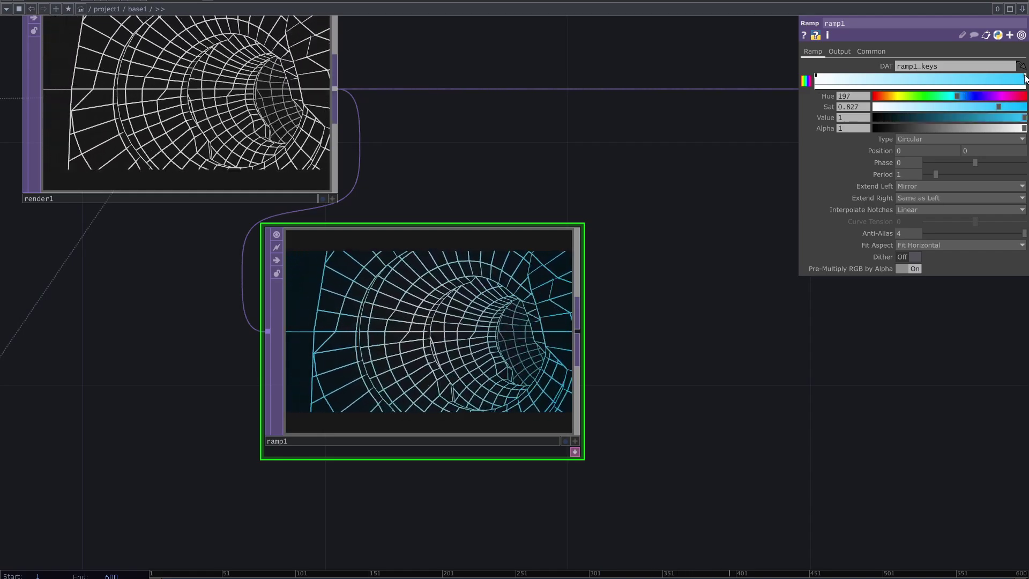
{"action": "left_click_drag", "start_coordinate": [959, 96], "coordinate": [1018, 108]}
Add a Bloom TOP fed by ramp1's output.
{"action": "left_click_drag", "start_coordinate": [645, 333], "coordinate": [551, 350]}
{"action": "scroll", "coordinate": [551, 350], "scroll_direction": "down", "scroll_amount": 3}
{"action": "left_click_drag", "start_coordinate": [487, 351], "coordinate": [396, 413]}
{"action": "left_click", "coordinate": [427, 417]}
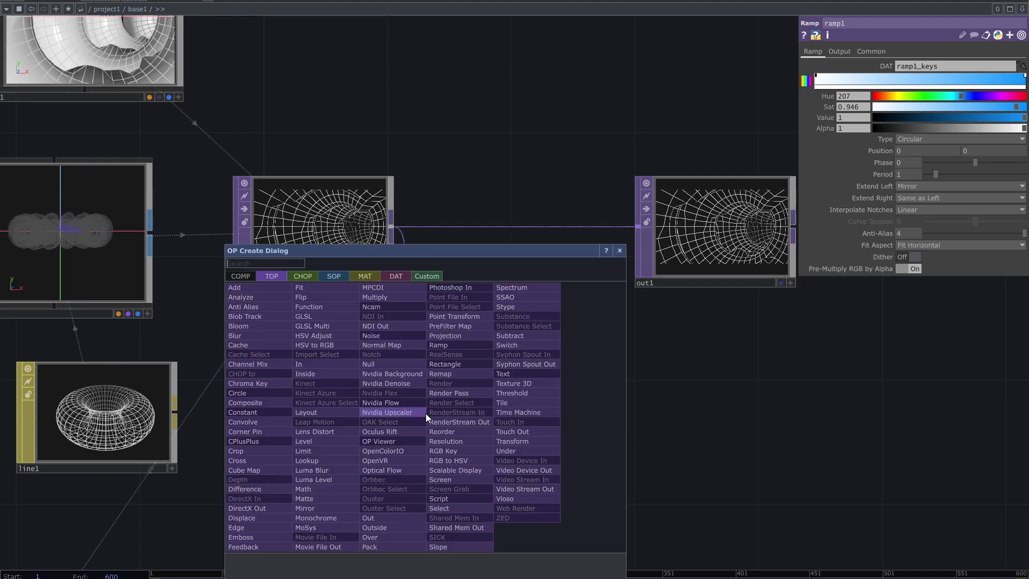
{"action": "type", "text": "blo"}
{"action": "left_click", "coordinate": [260, 326]}
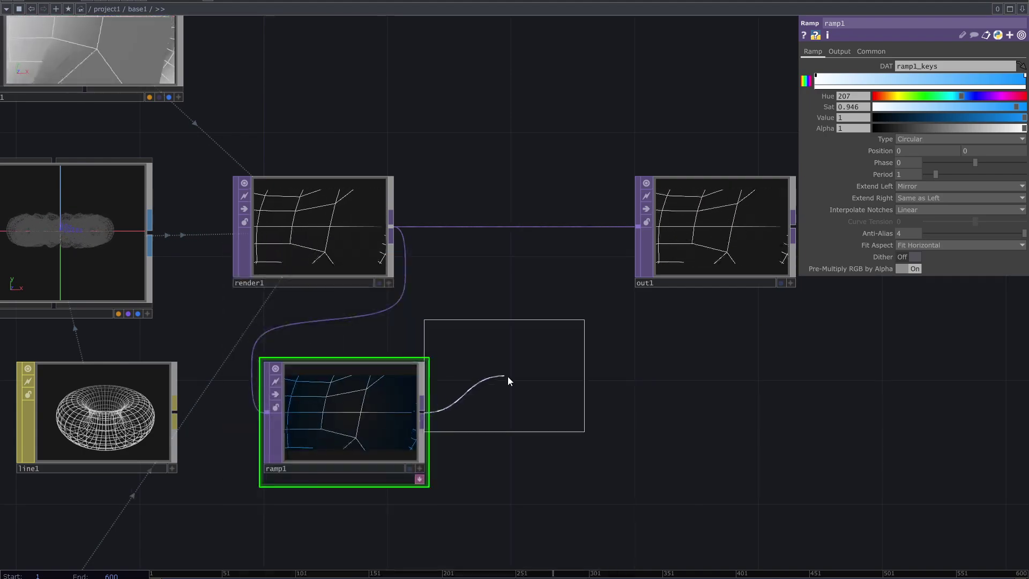